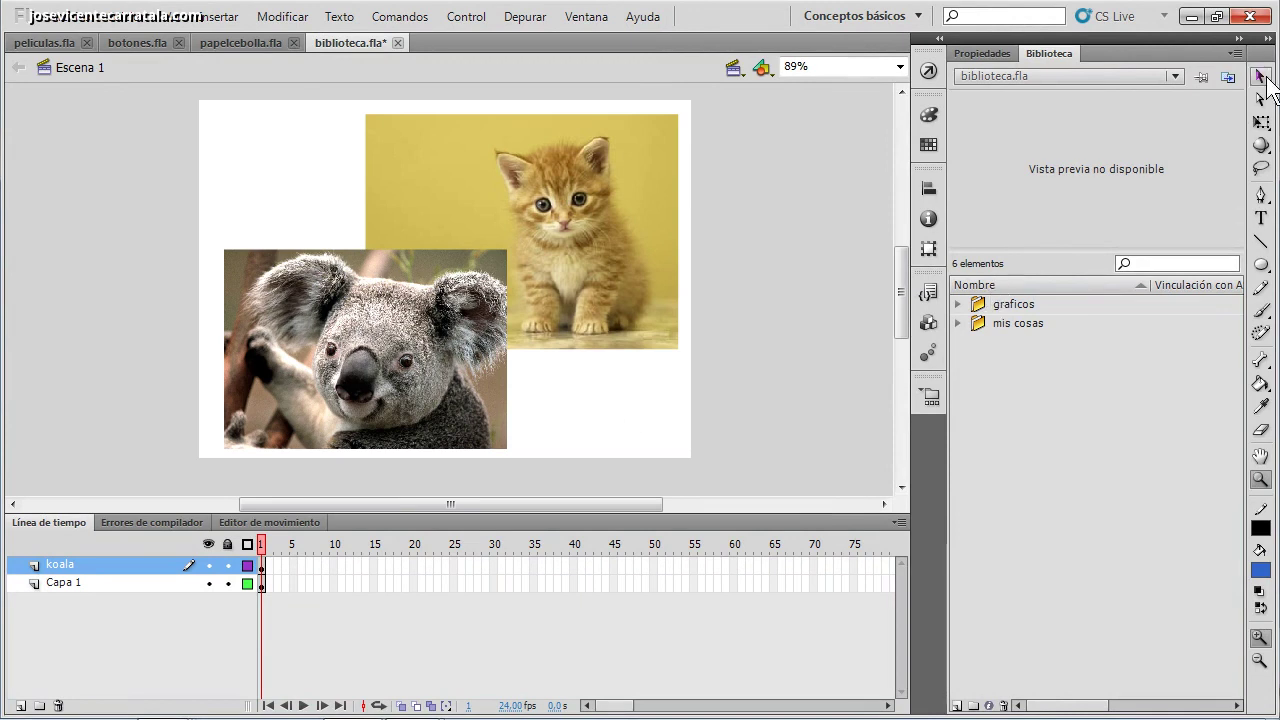
Check which scenes the biblioteca.fla document contains
click(1260, 77)
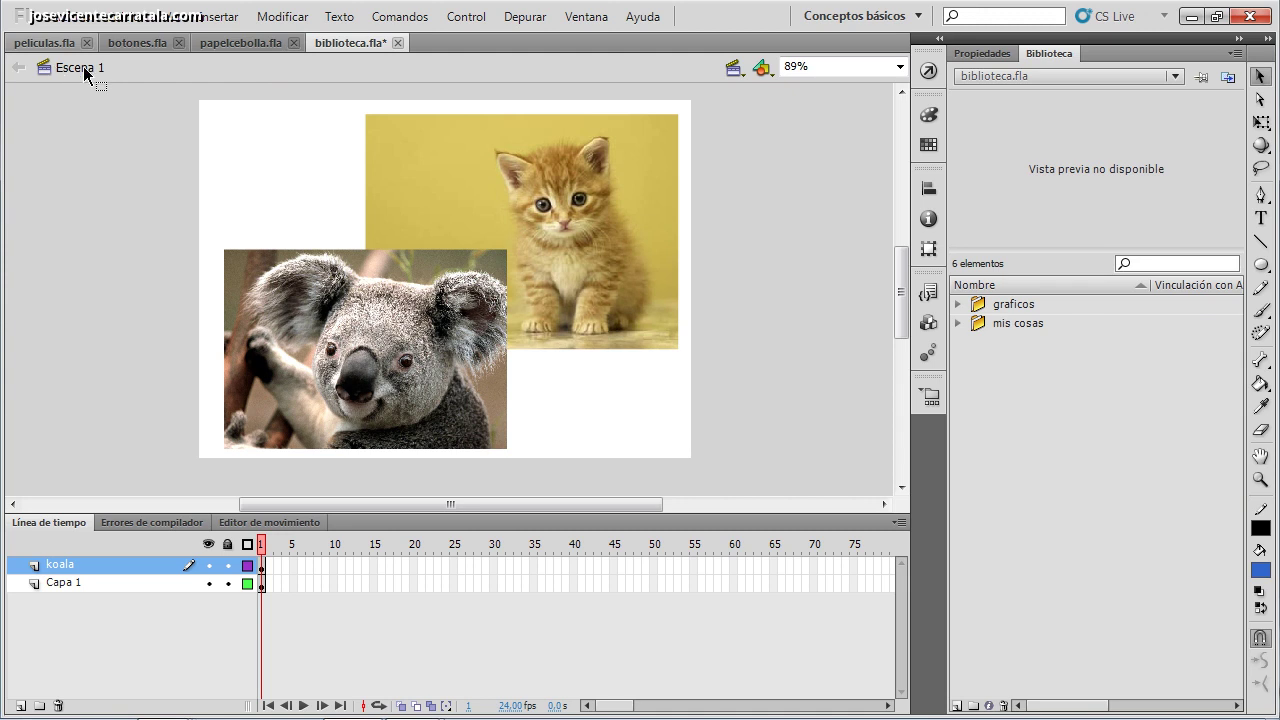
click(734, 73)
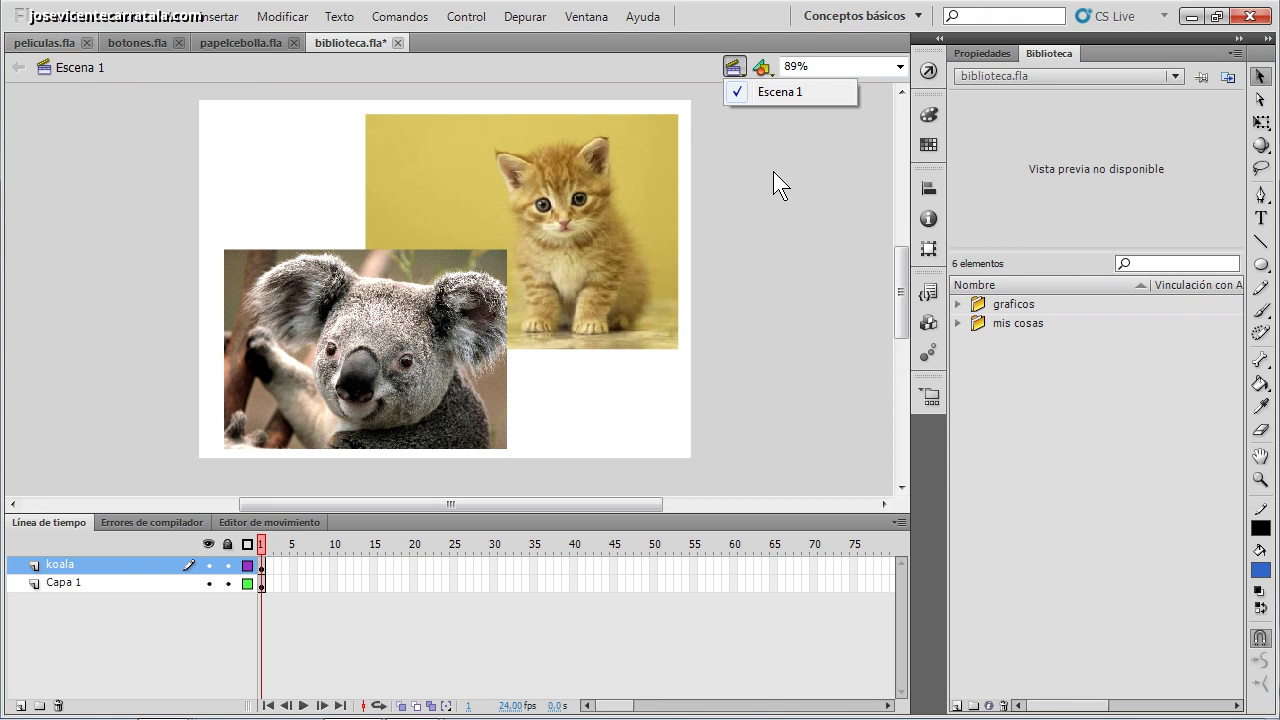
click(729, 11)
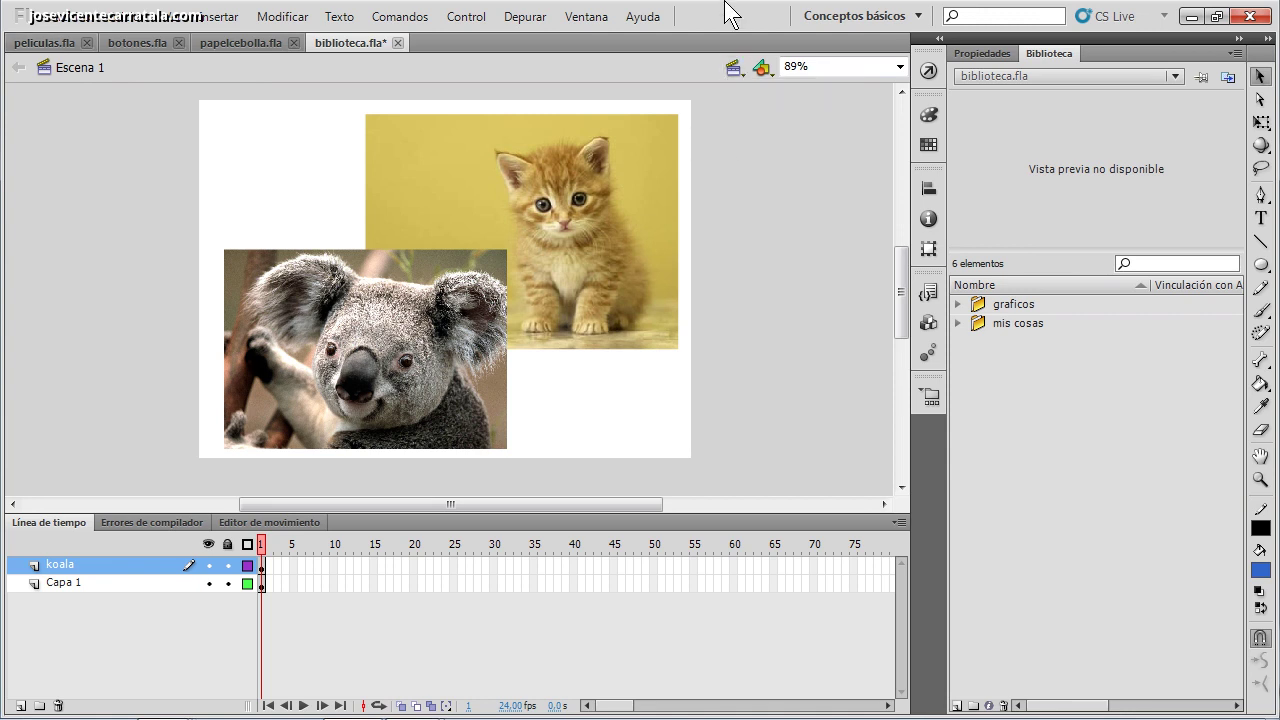
Save biblioteca.fla with auto-recovery activated
click(588, 17)
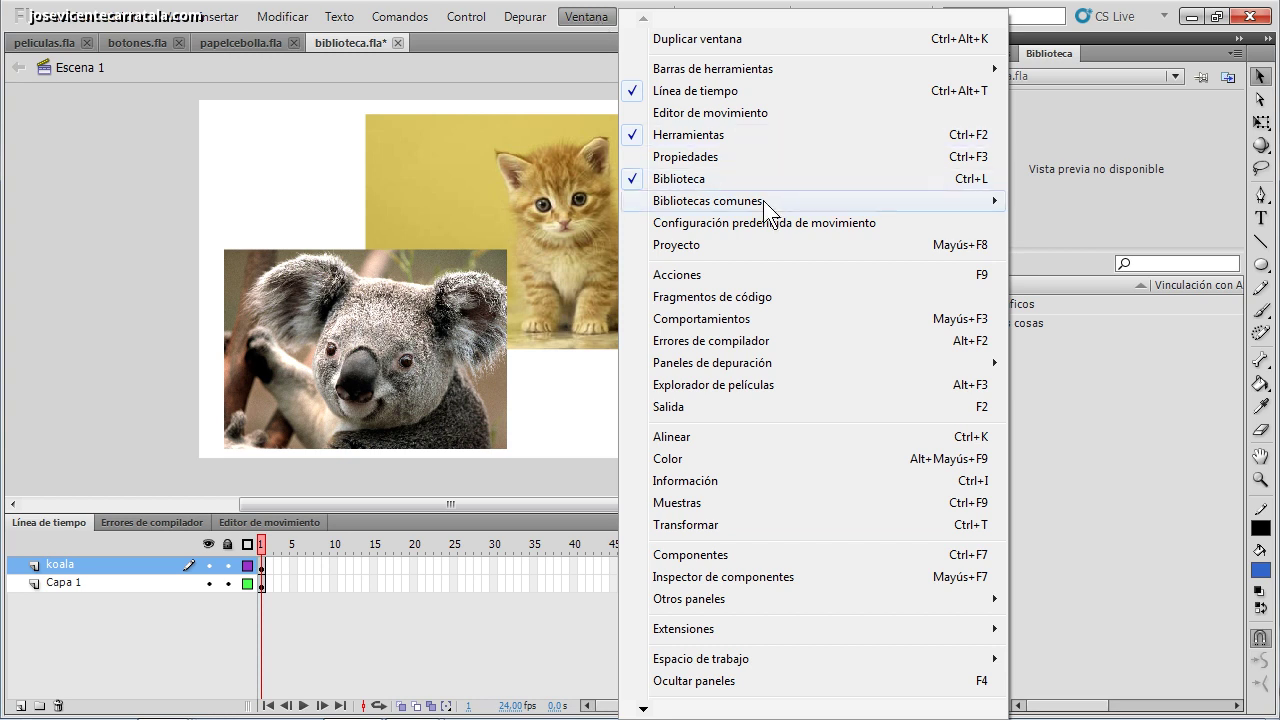
mouse_move(763, 200)
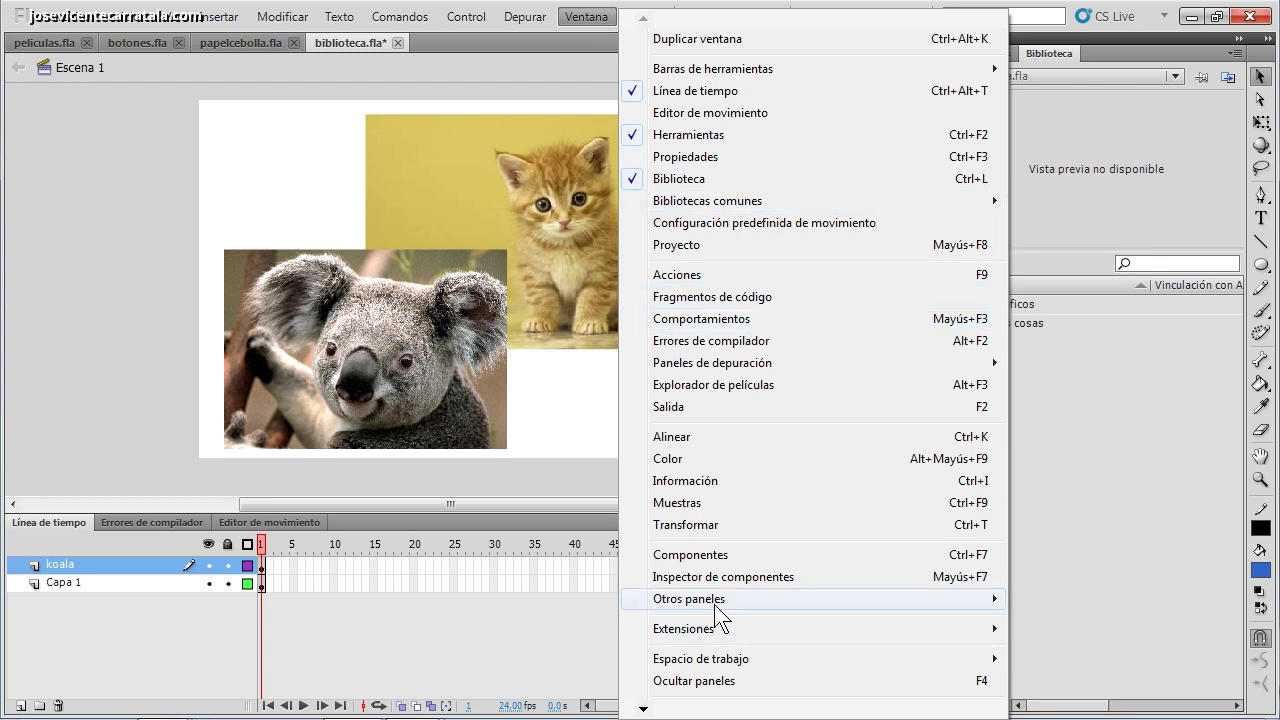
mouse_move(726, 607)
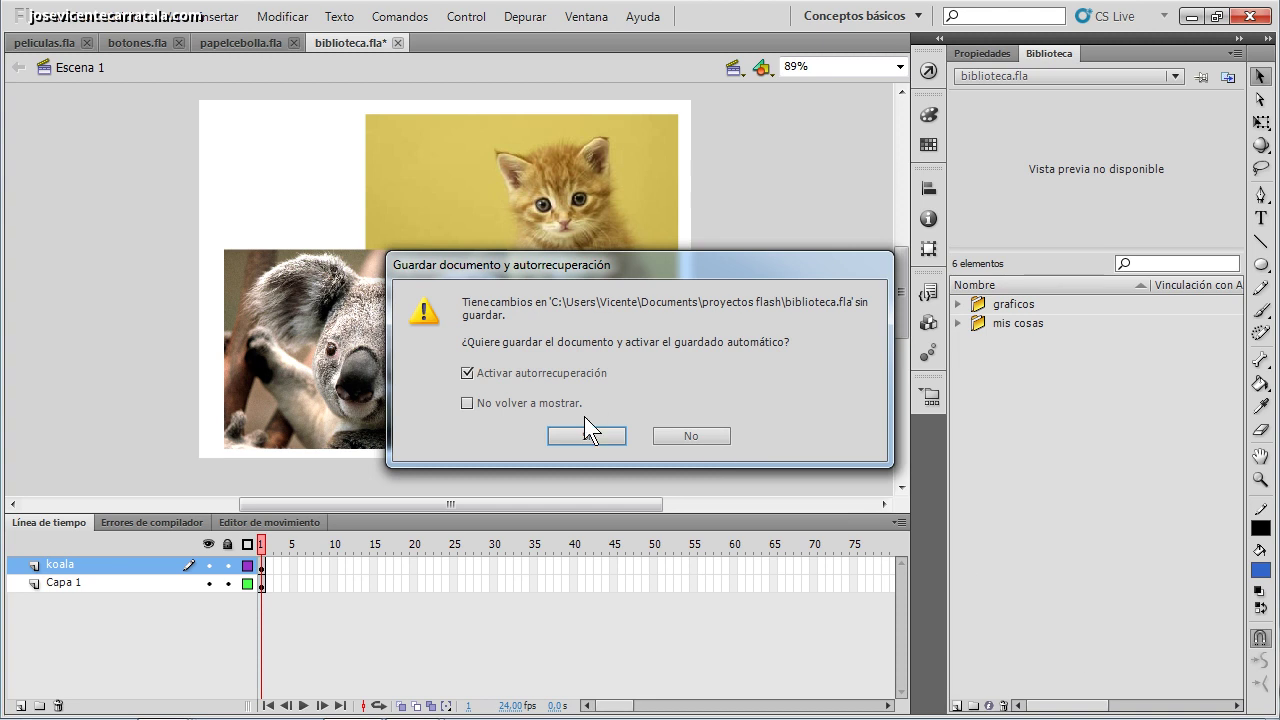
click(584, 430)
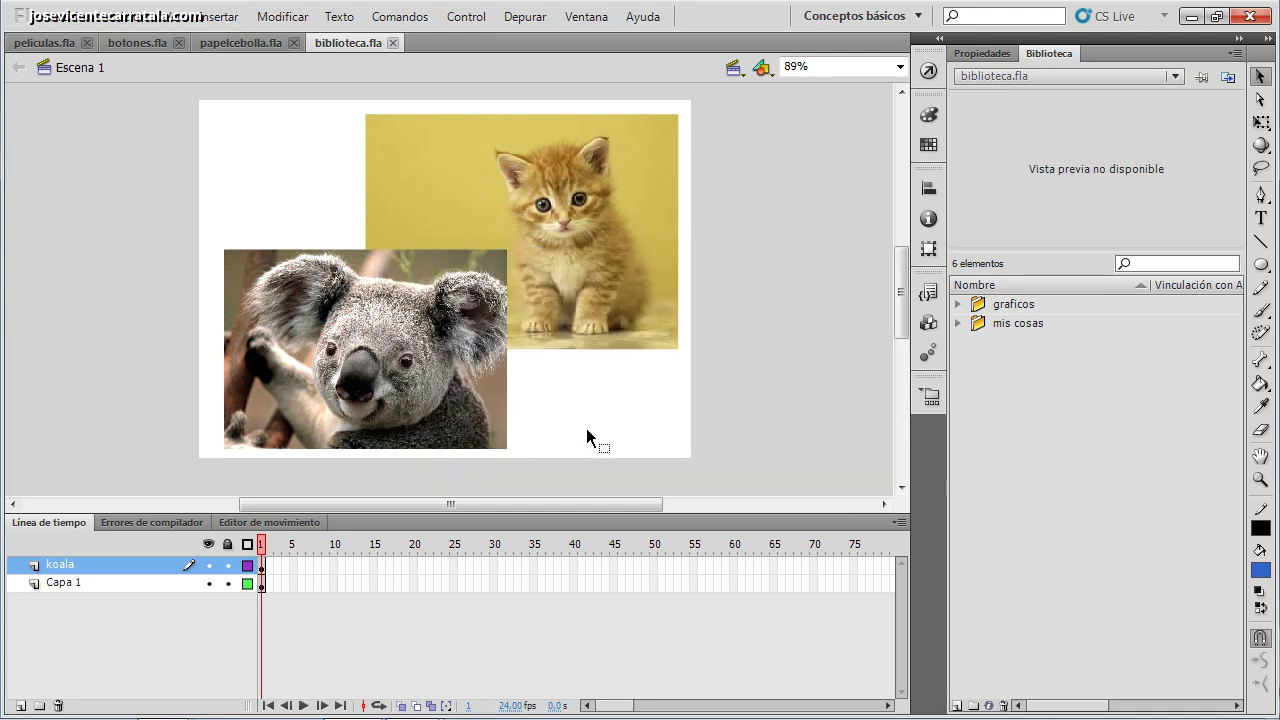
Show the Escena panel and dock it as an icon at the end of the collapsed panel column
click(588, 16)
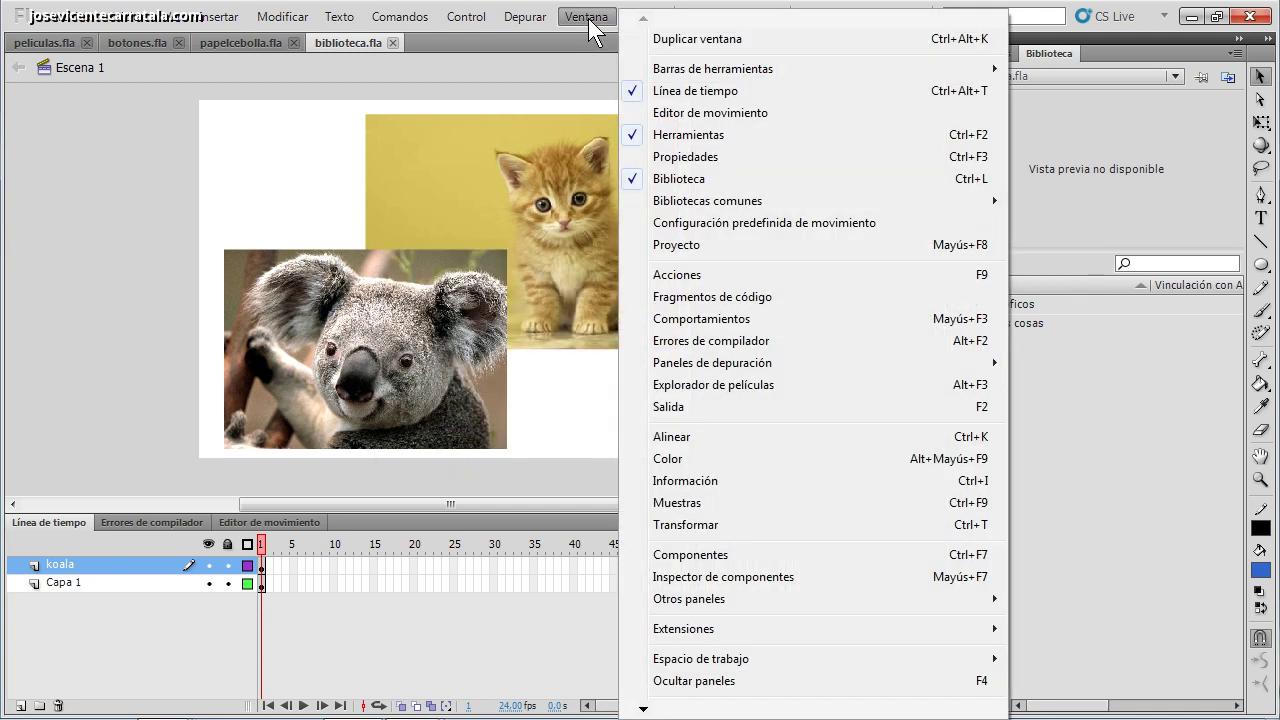
mouse_move(731, 600)
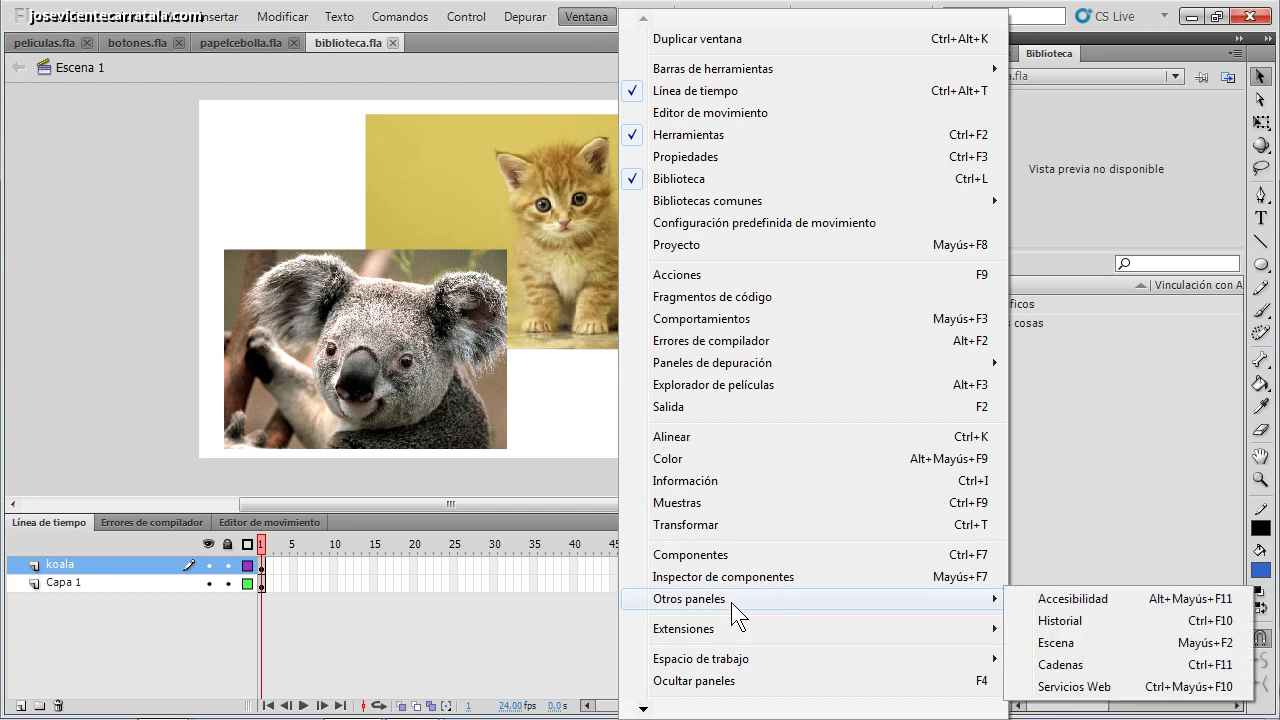
click(1182, 645)
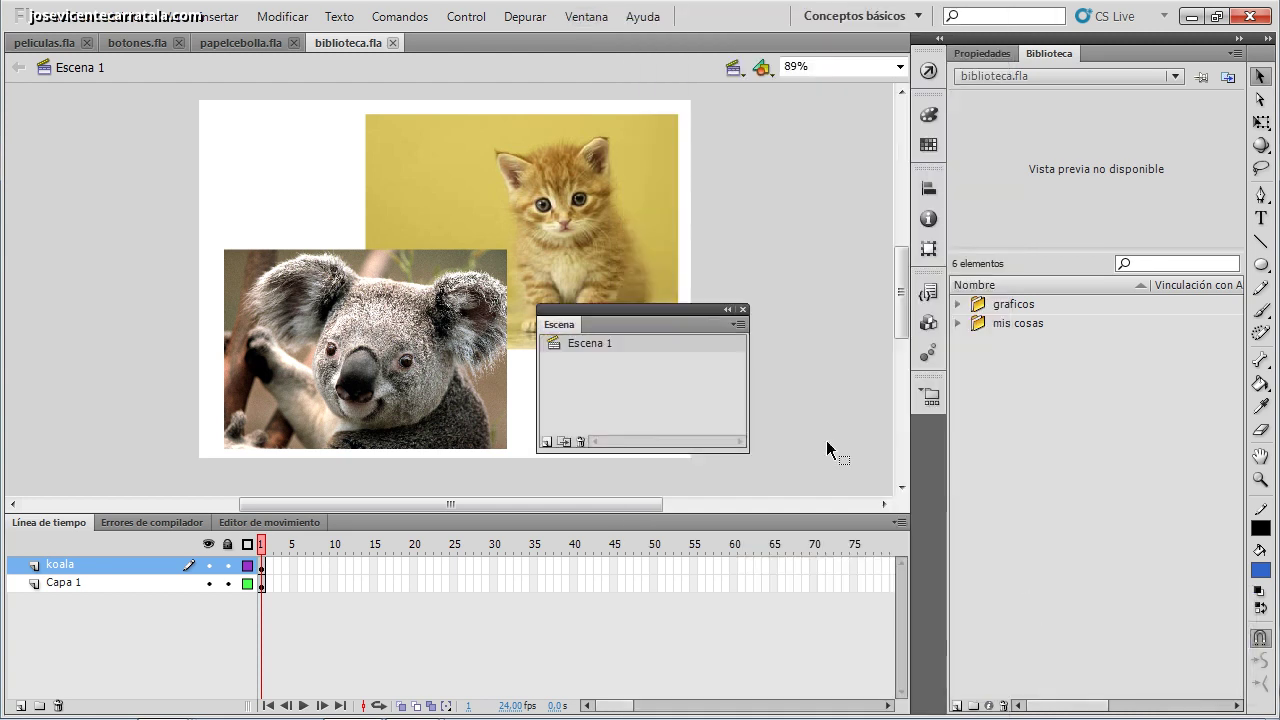
drag(675, 309, 654, 195)
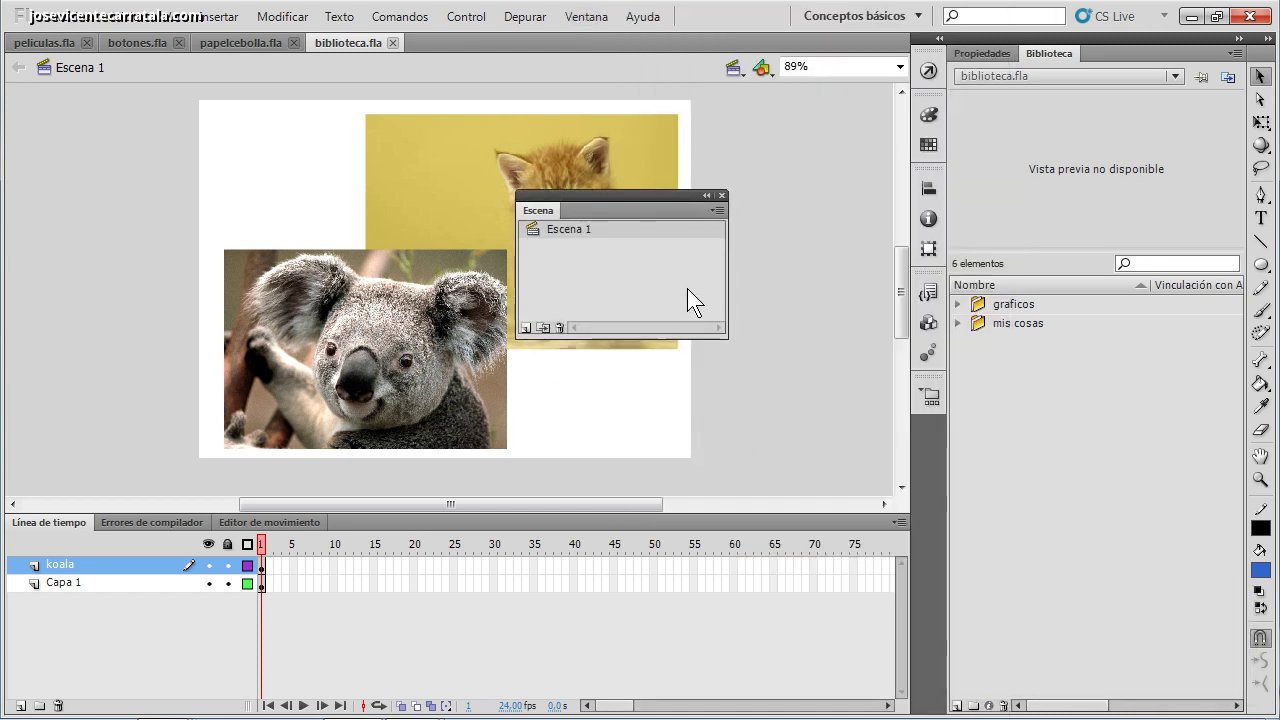
drag(560, 209, 918, 434)
click(927, 446)
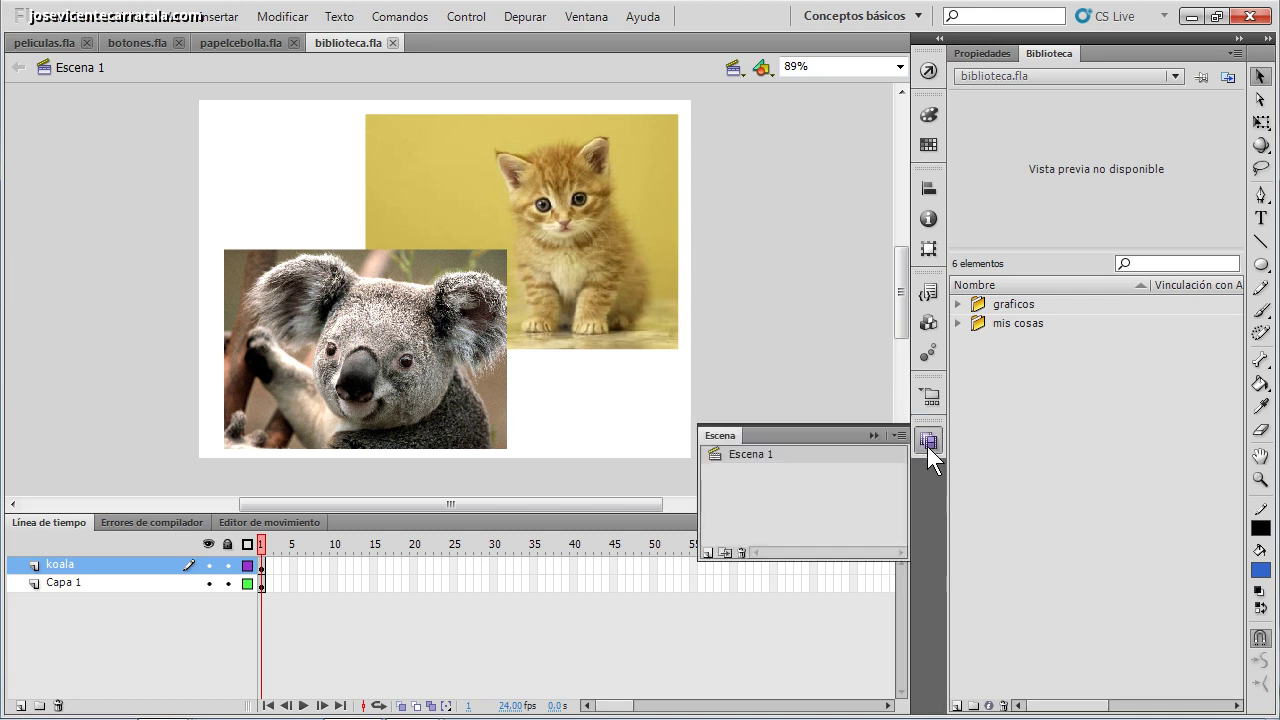
click(929, 444)
click(931, 443)
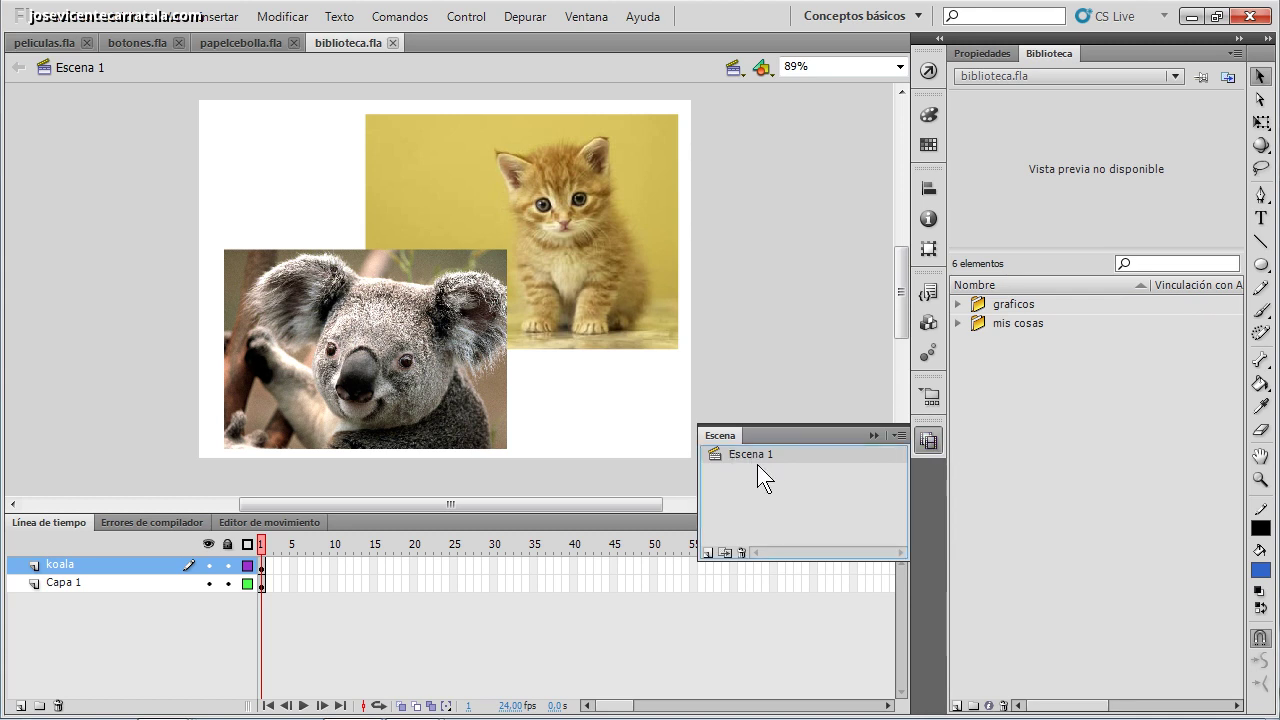
click(793, 311)
Create a new ActionScript 3.0 document with the default settings
click(62, 16)
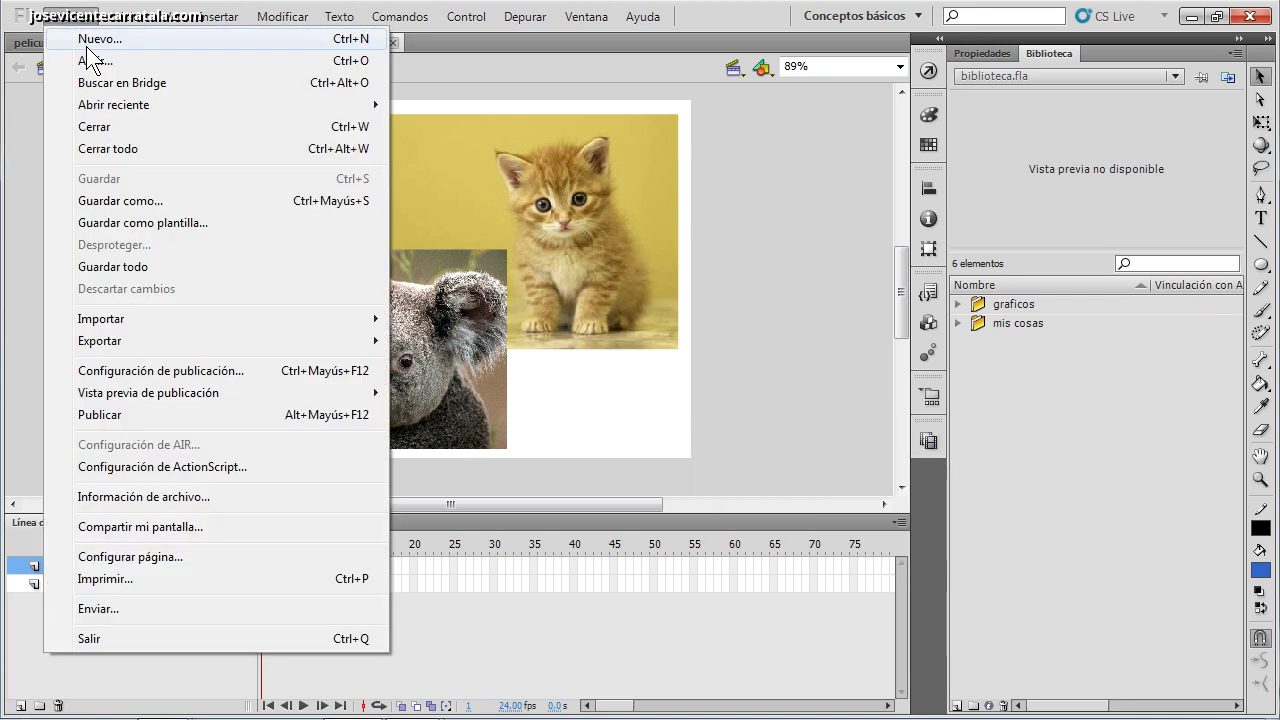
click(84, 40)
click(897, 585)
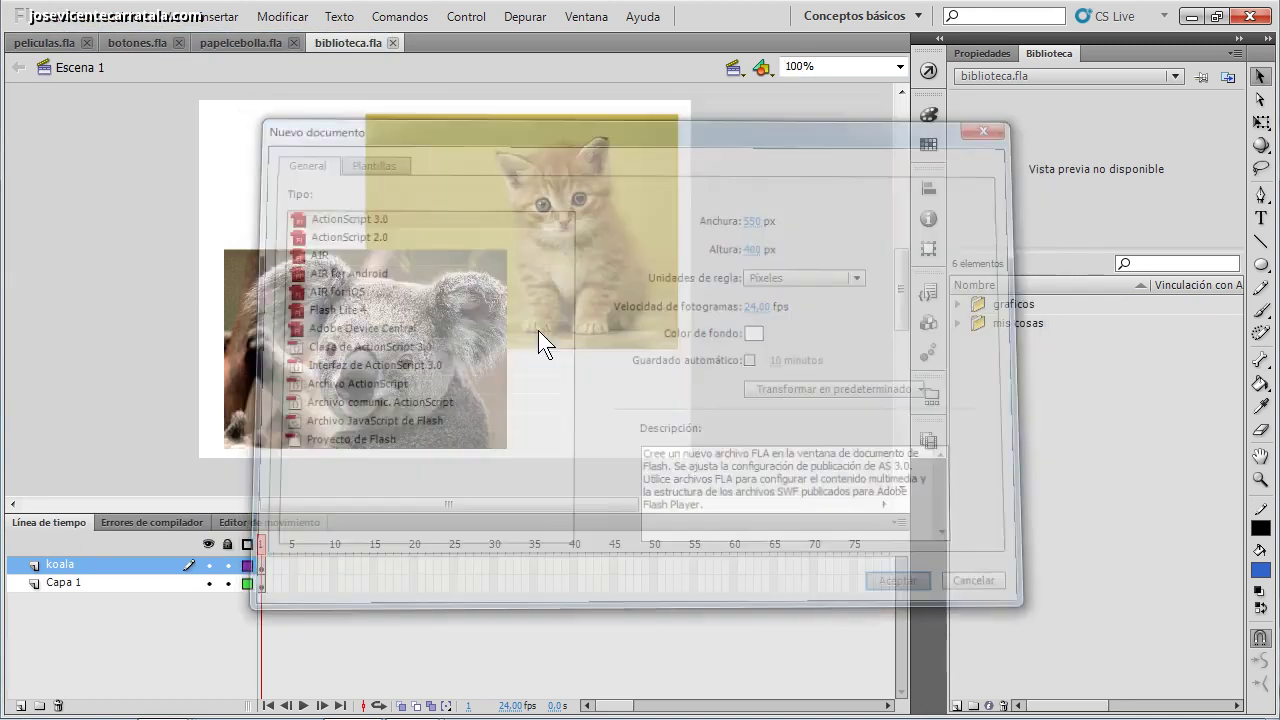
Rename the new document's only scene as inicio
click(926, 442)
click(756, 458)
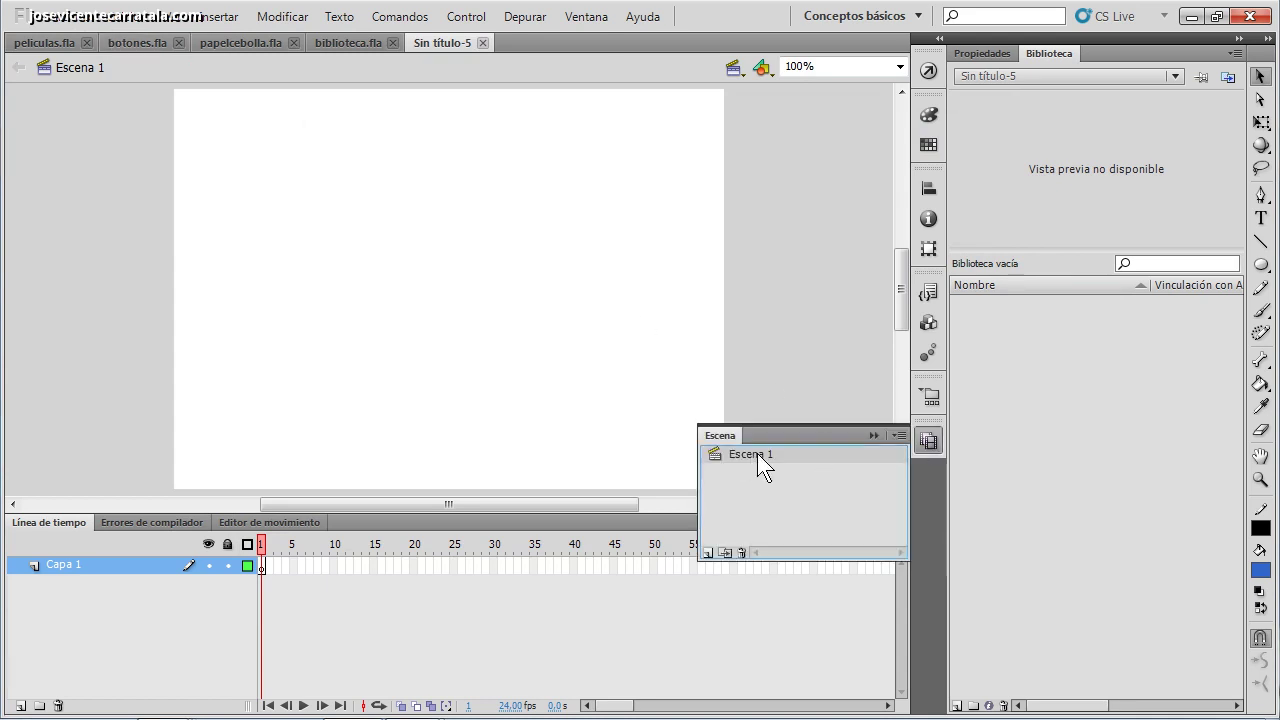
double_click(757, 453)
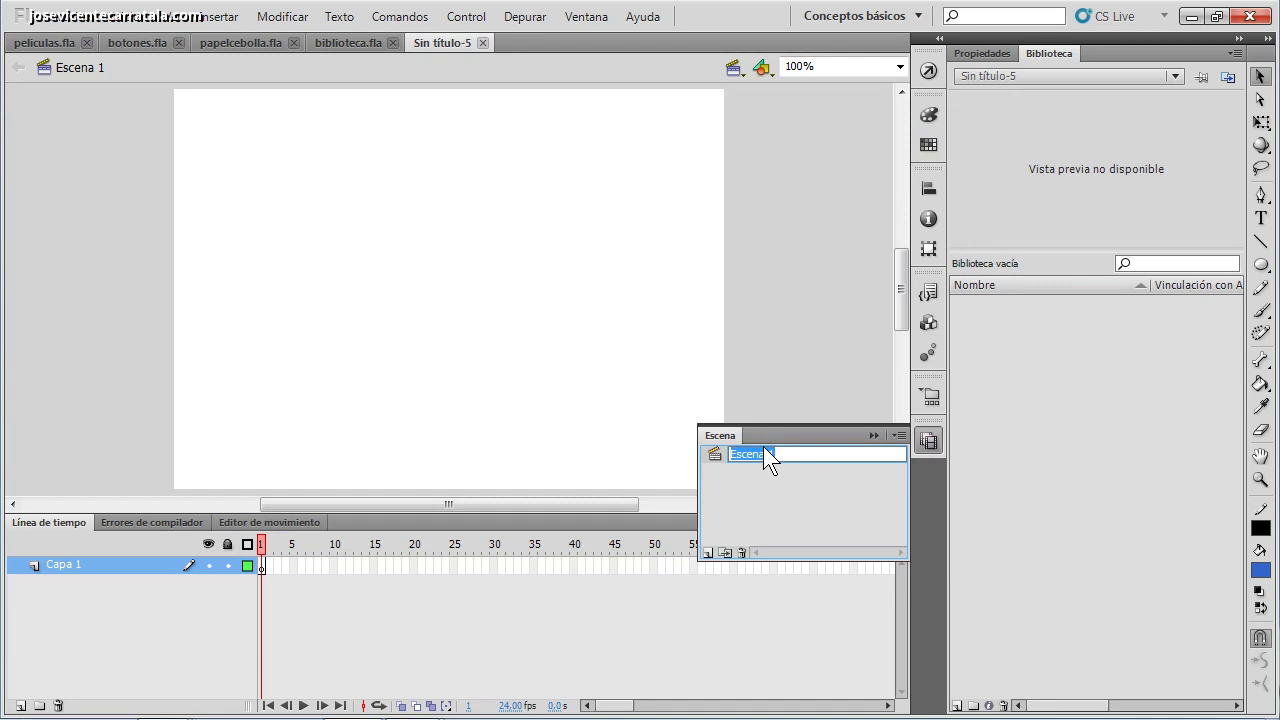
text(inicio)
key(Return)
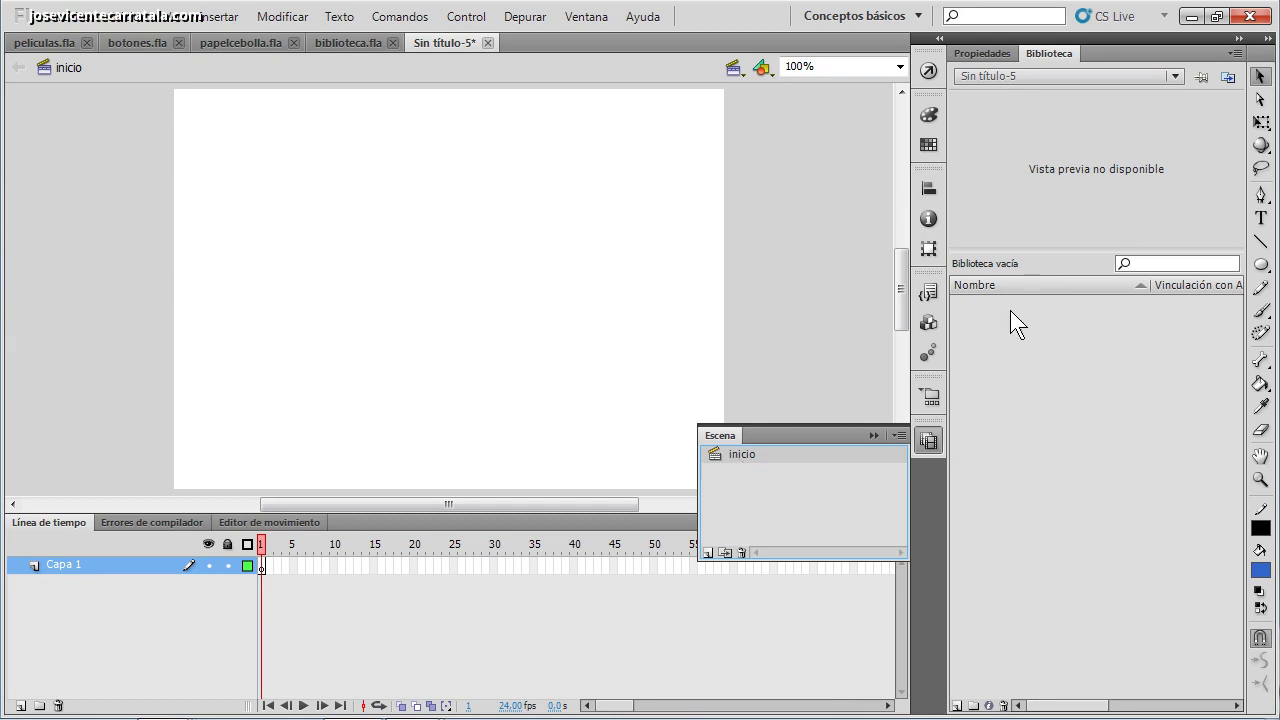
Place the text "Soy la escena de inicio" near the middle of the inicio scene's stage
click(1261, 218)
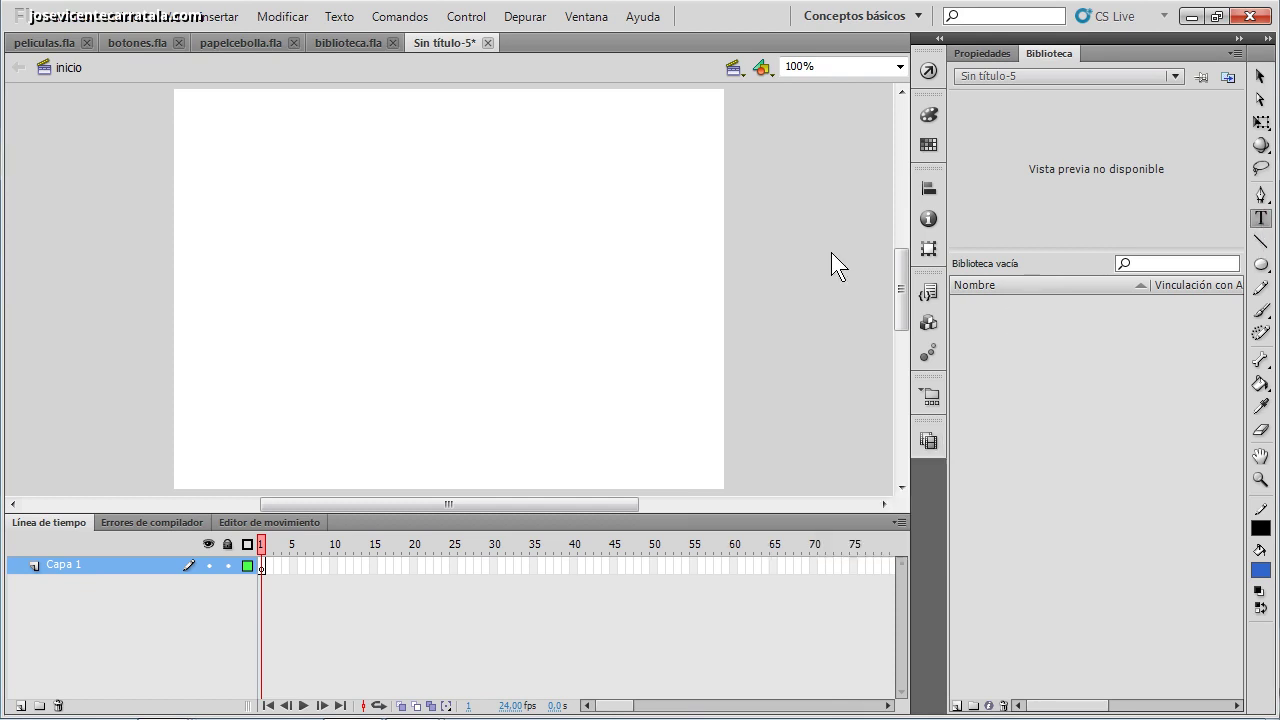
click(342, 247)
text(Soy la escena de inicio)
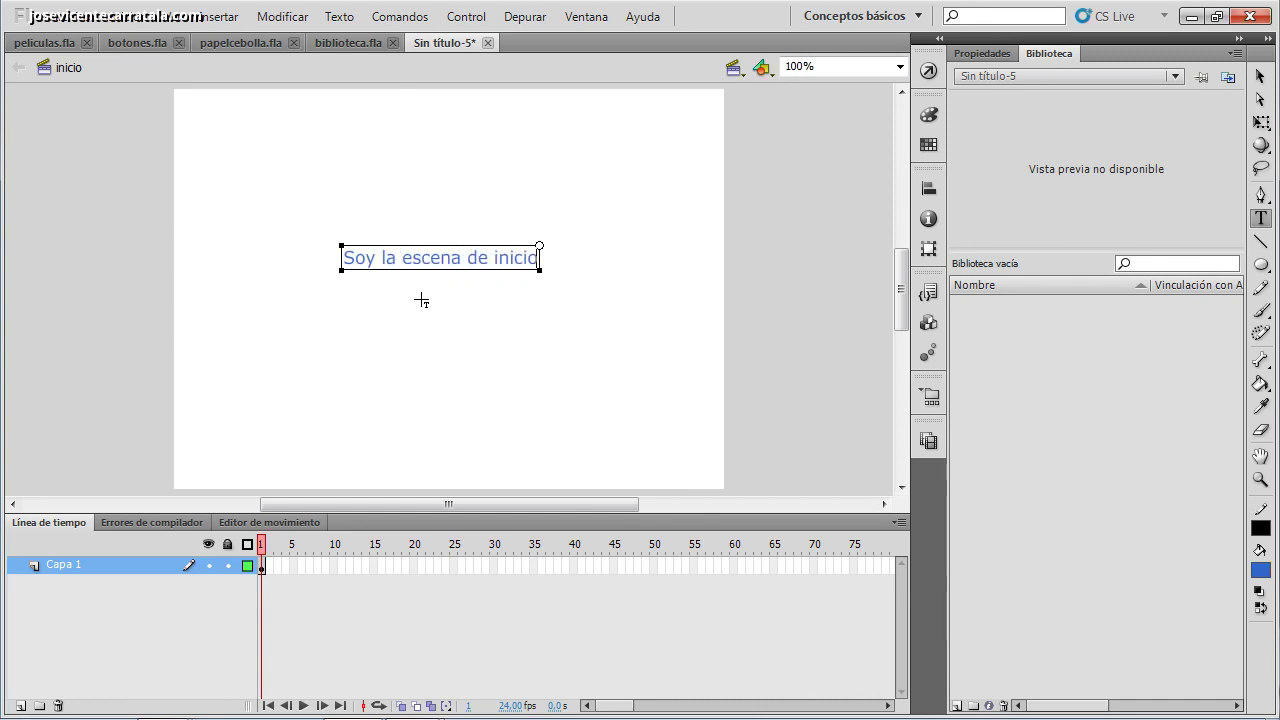
click(1260, 77)
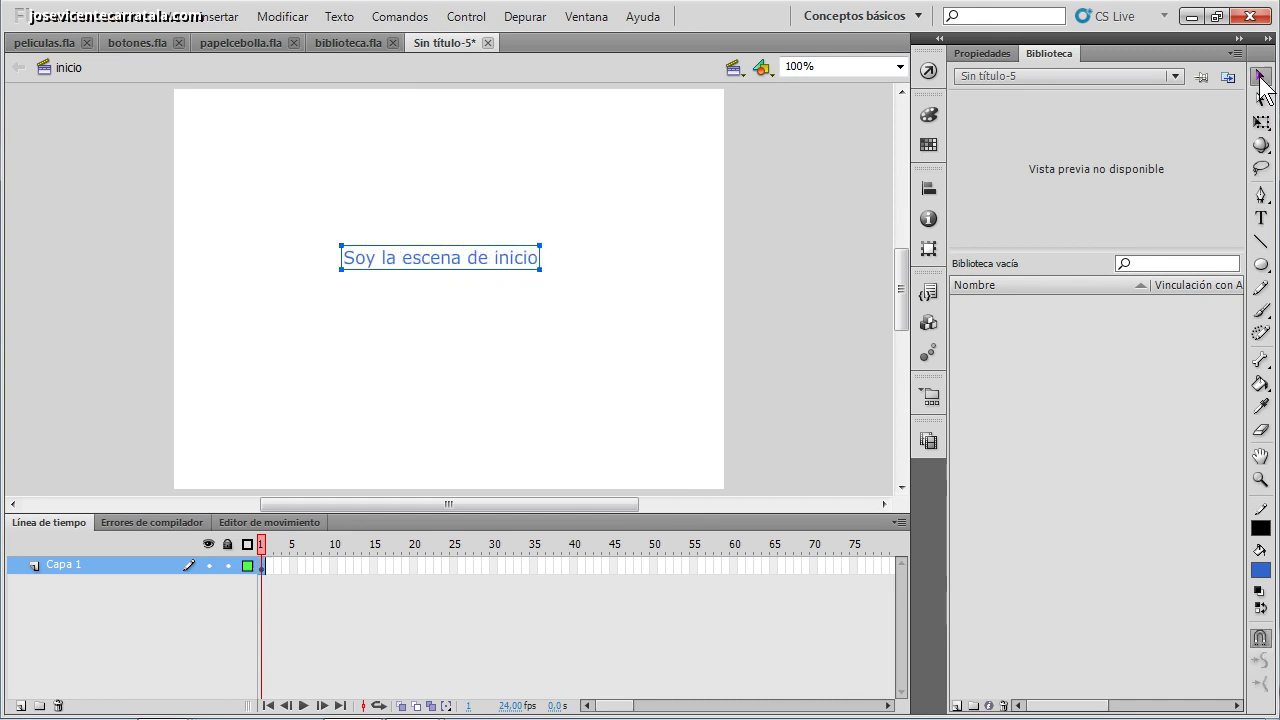
click(165, 398)
Add a new layer above Capa 1 and name it hola
click(20, 705)
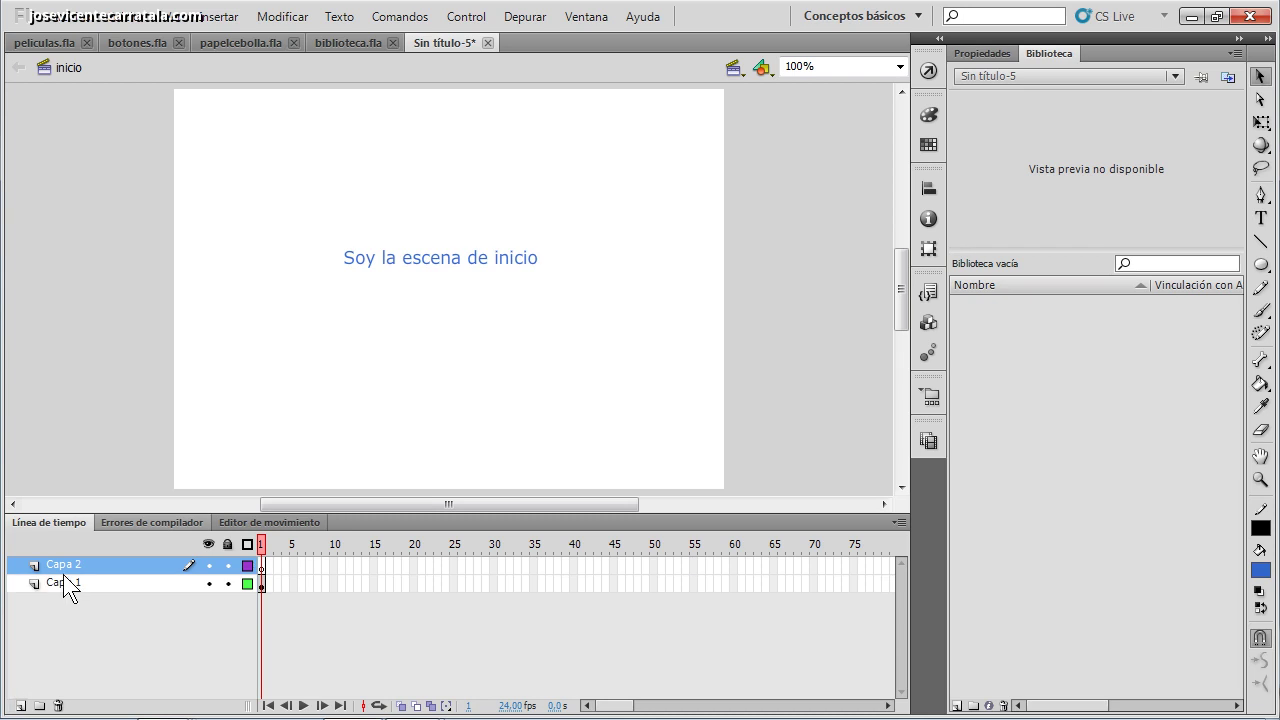
double_click(65, 566)
text(hola)
key(Return)
Draw a small blue circle with a black outline below the text on the hola layer
click(1260, 264)
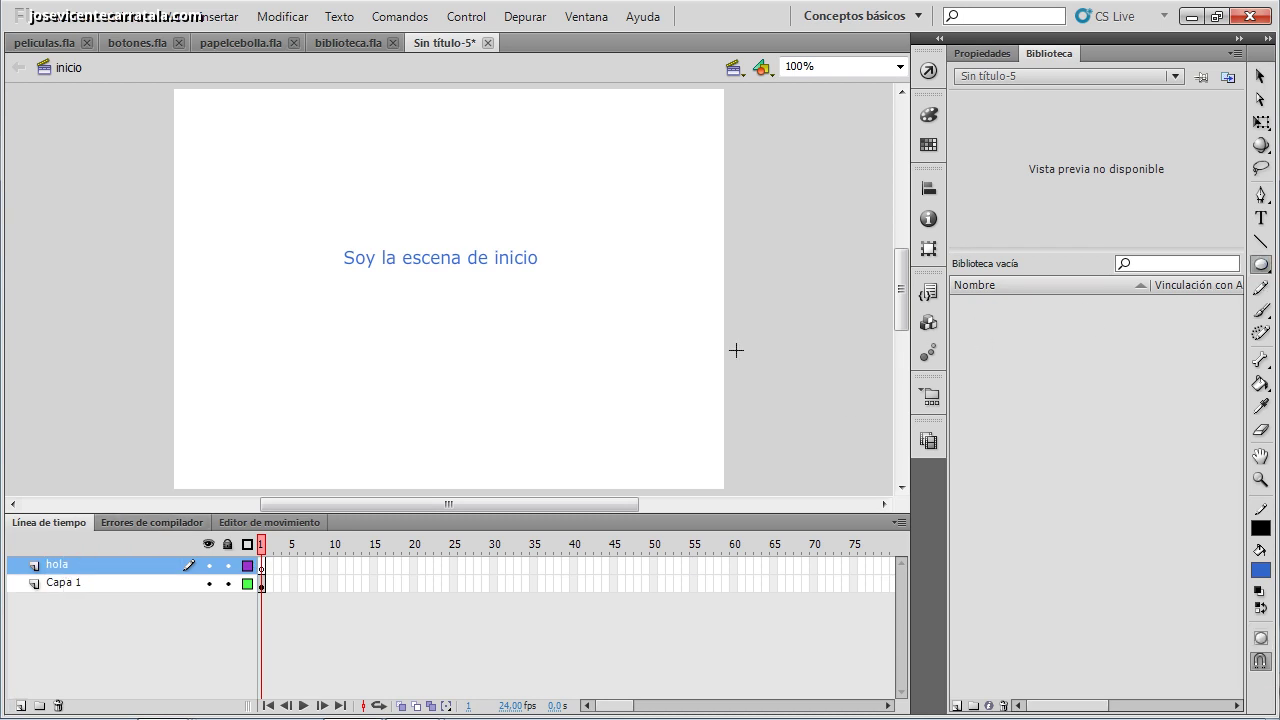
drag(419, 322, 476, 378)
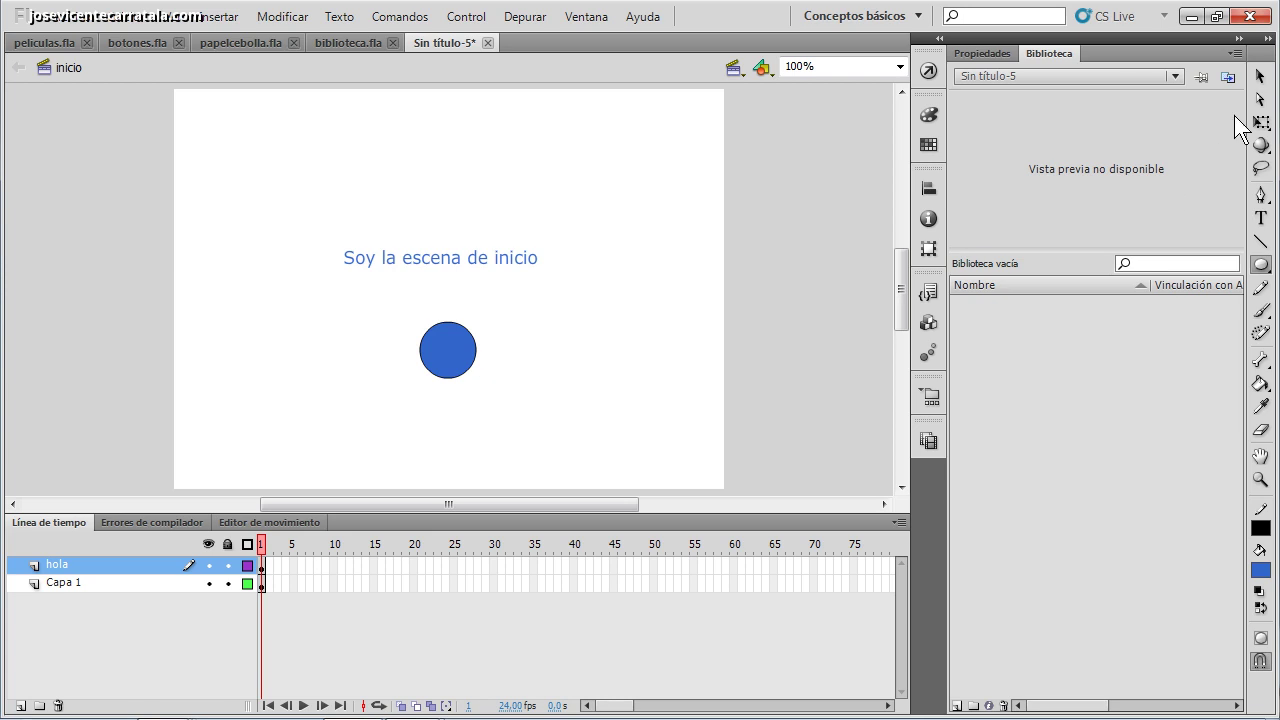
click(1260, 76)
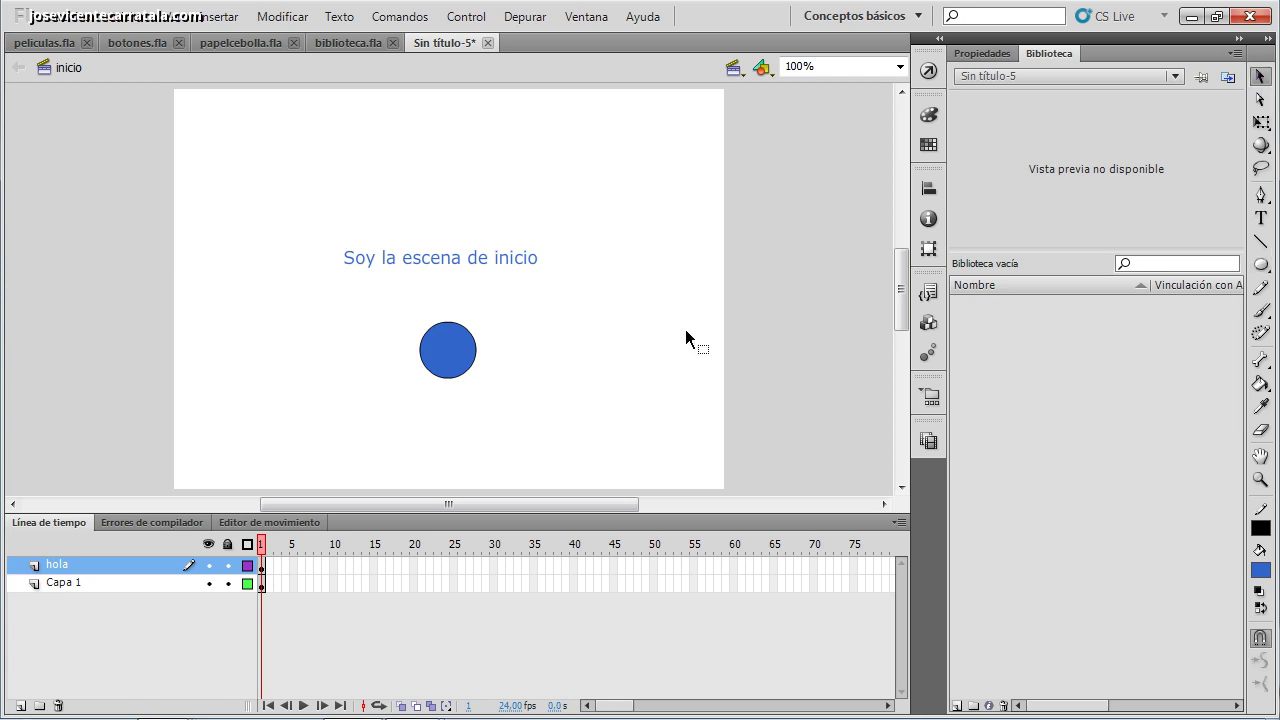
Add a second scene to the document and name it segundaescena
click(929, 441)
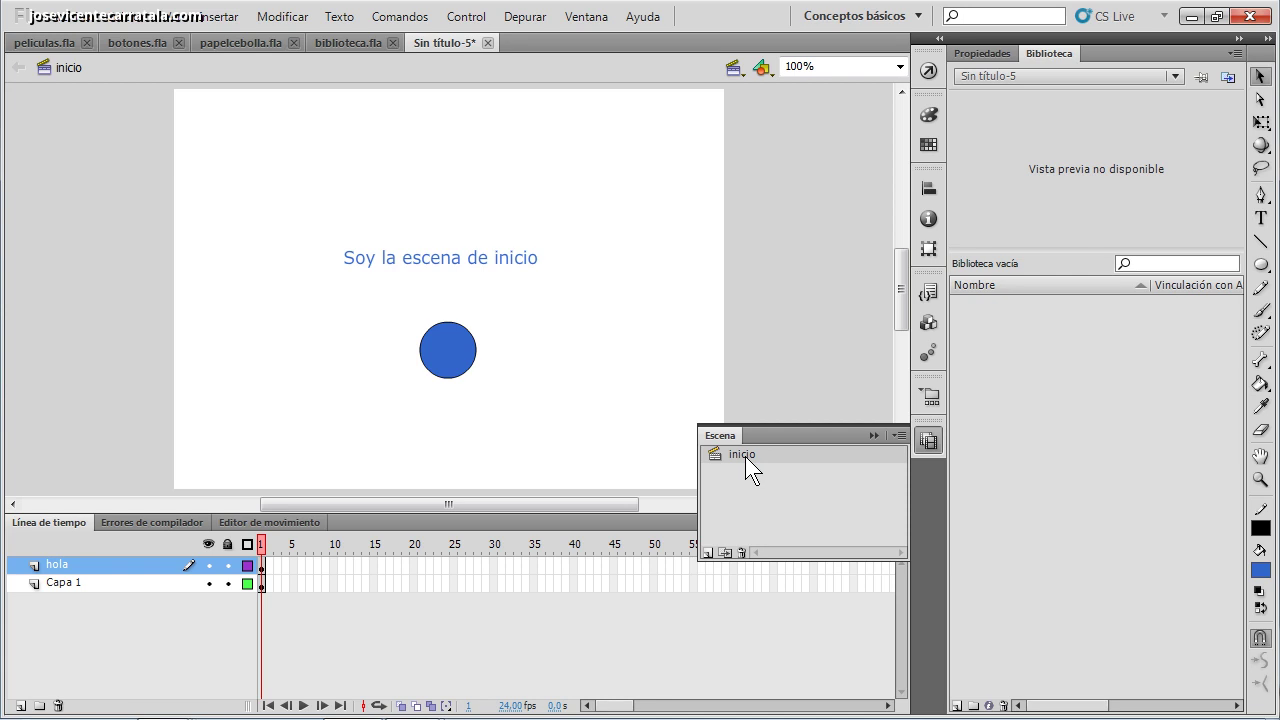
click(707, 552)
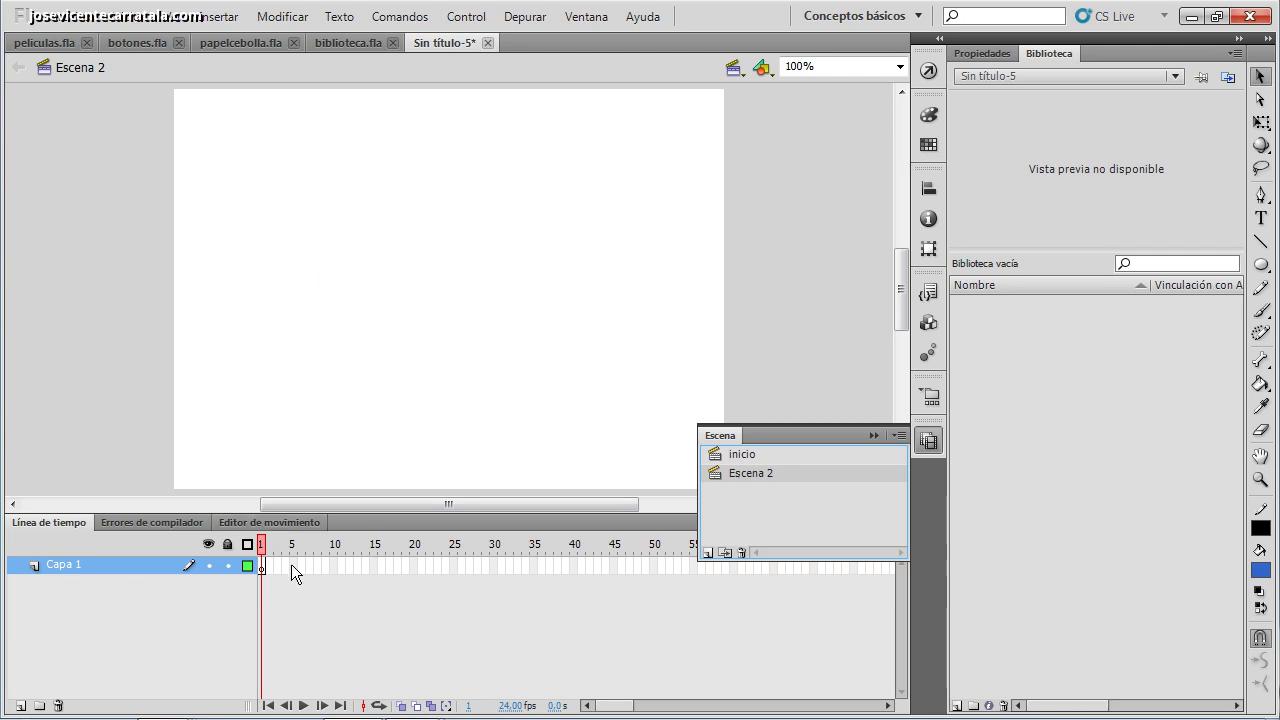
double_click(747, 476)
text(se)
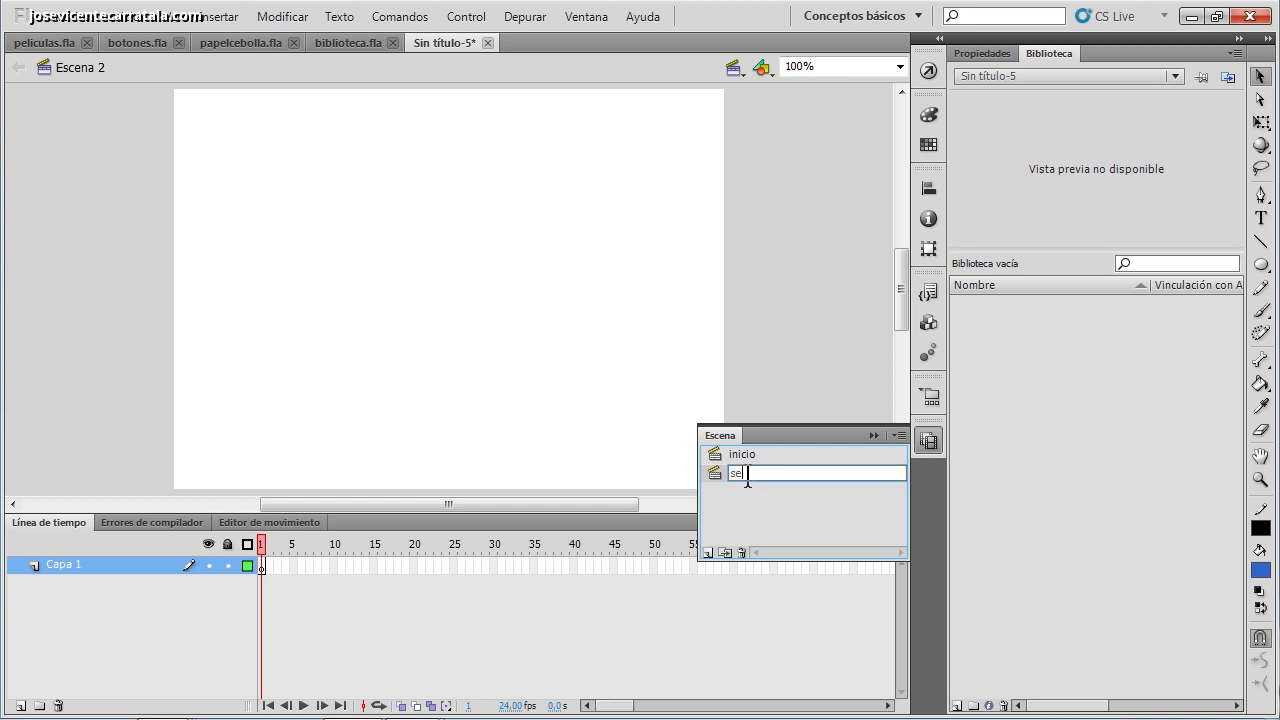
text(gundaescena)
key(Return)
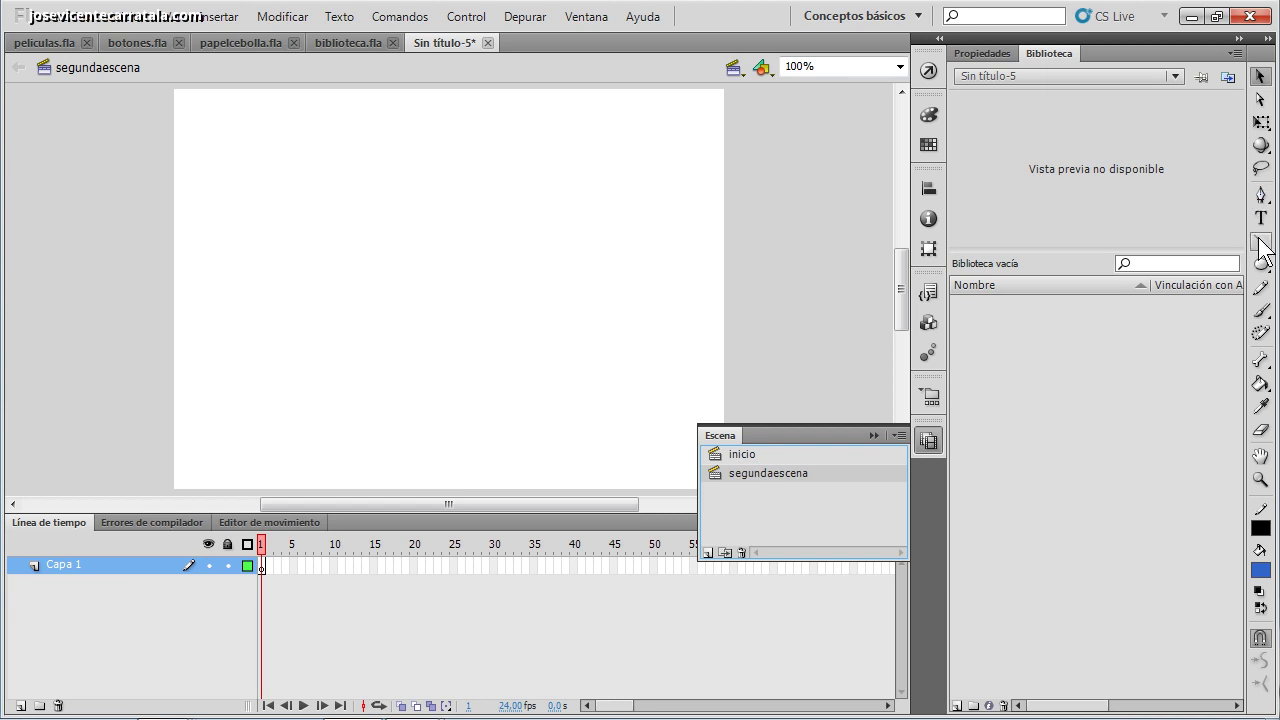
Draw a blue rectangle with a black outline in the lower right part of the segundaescena stage
drag(1262, 266, 1100, 265)
drag(462, 352, 606, 453)
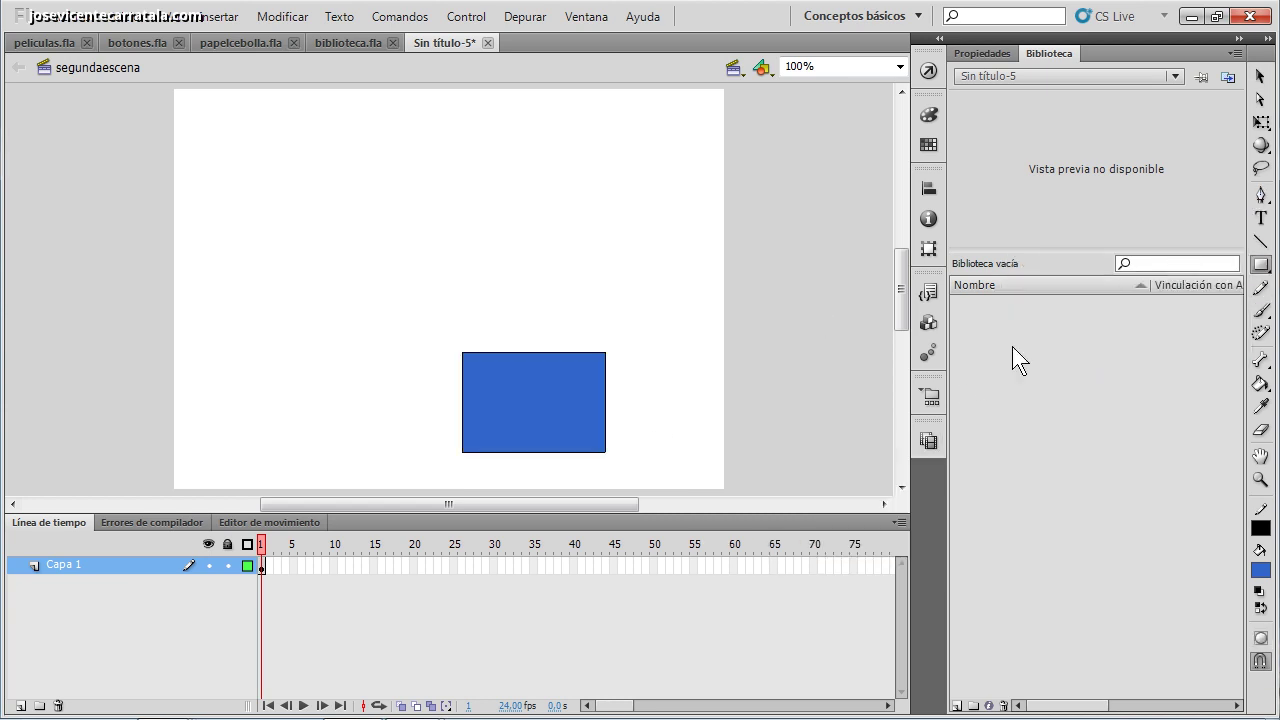
Add three layers above Capa 1 and place the text "soy la segunda escena" on the topmost one, above the rectangle
click(1260, 218)
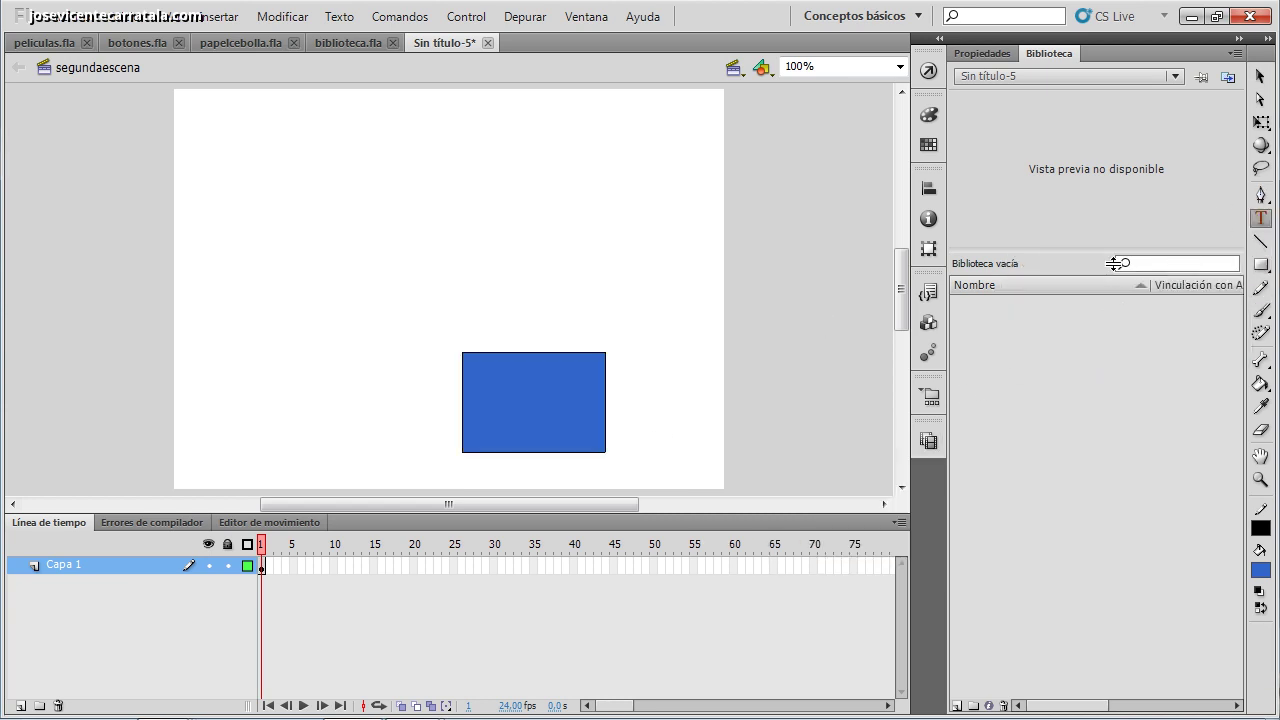
click(20, 705)
click(20, 705)
click(20, 705)
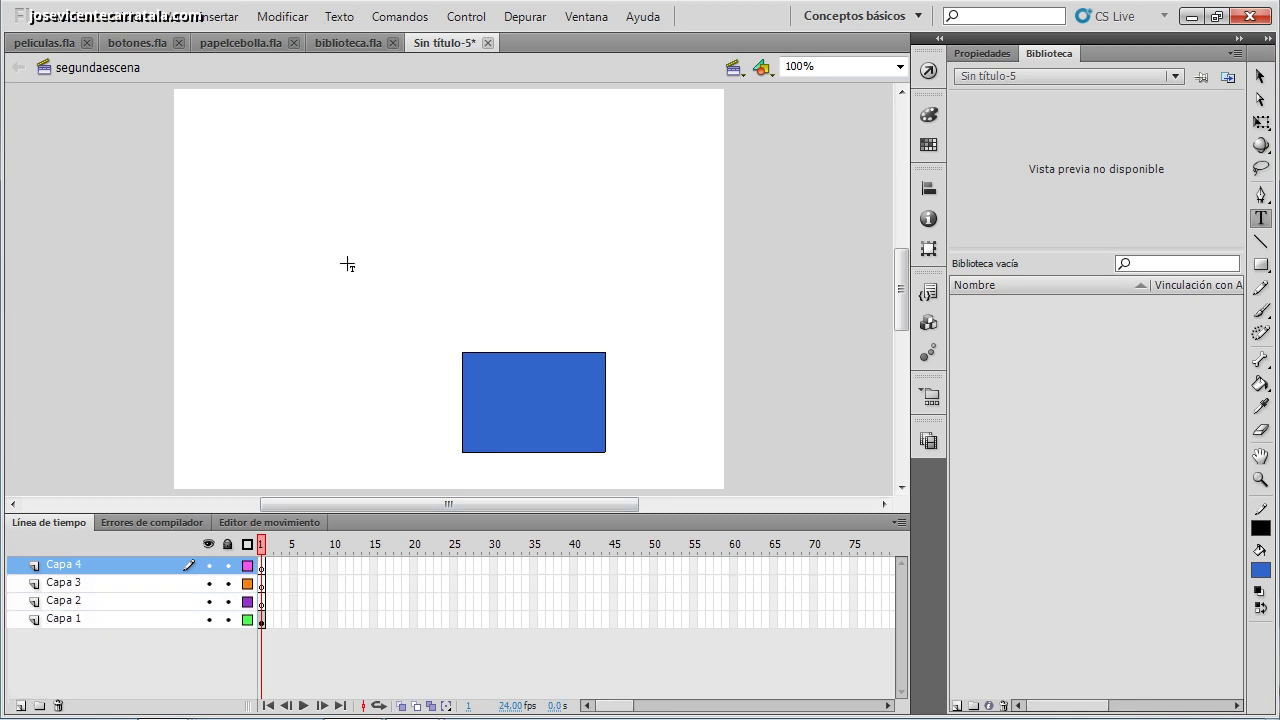
click(347, 216)
text(soy la segunda escena)
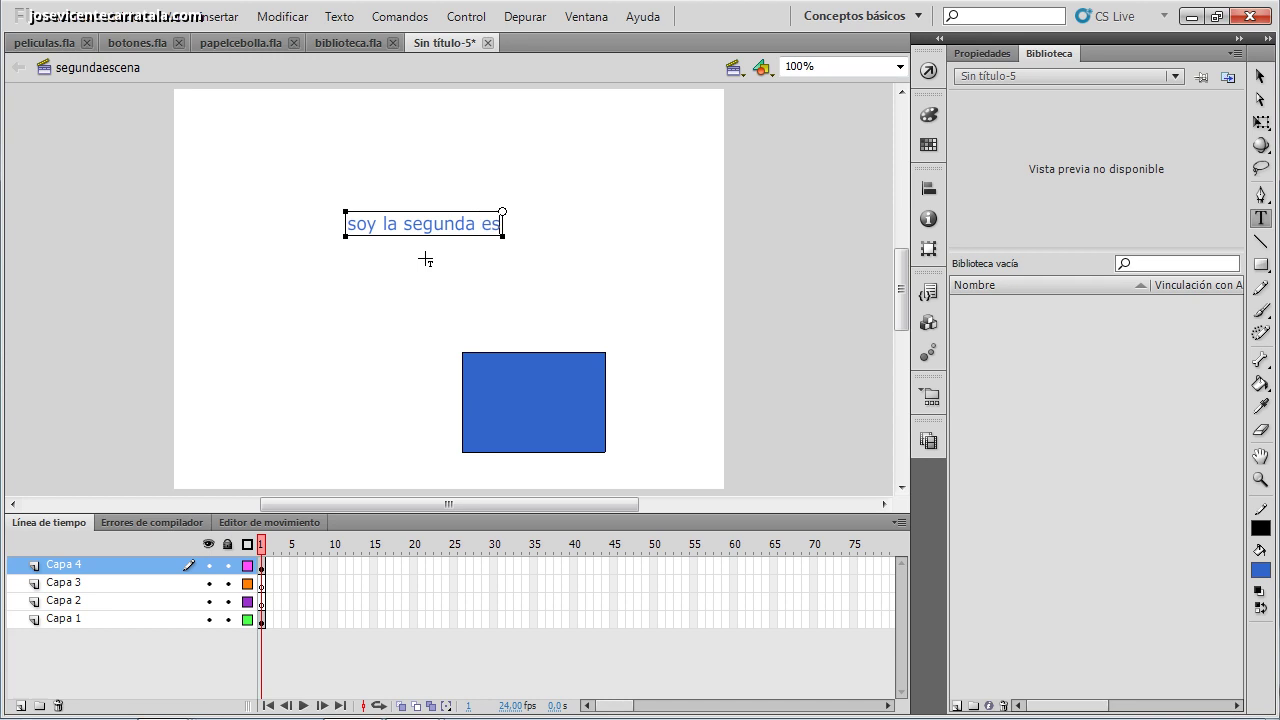
click(1260, 77)
click(699, 275)
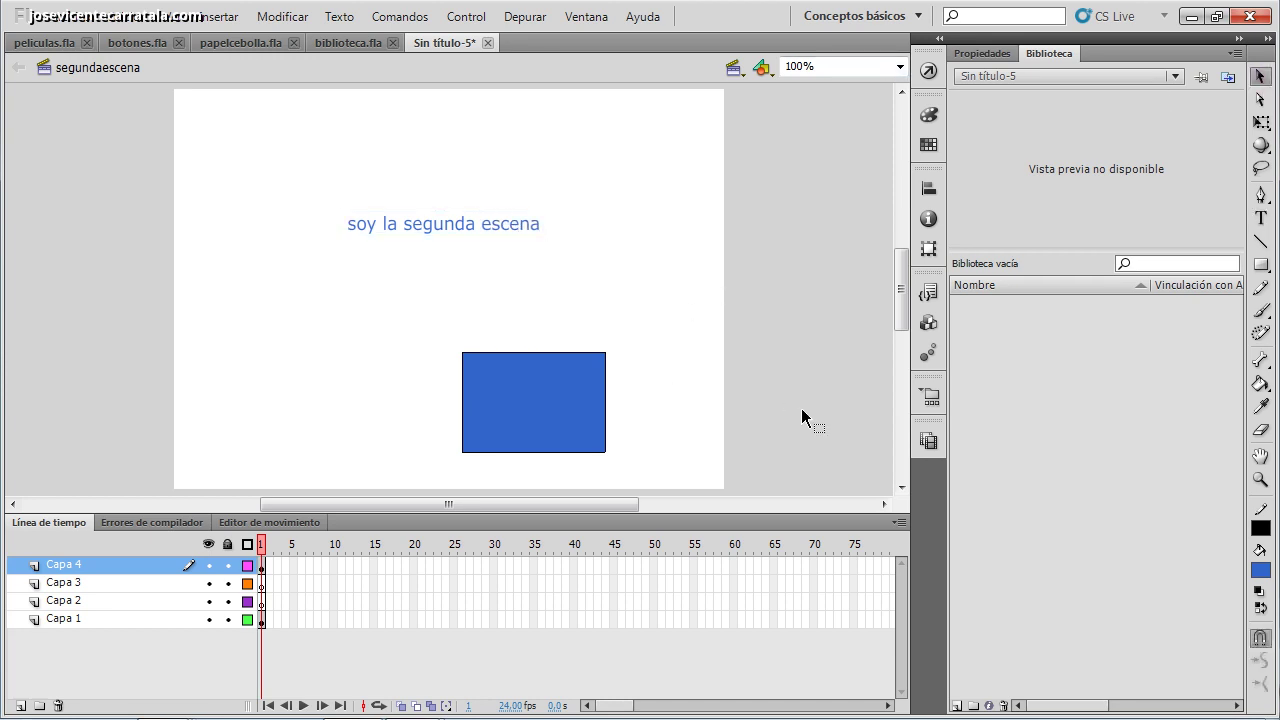
Switch between the inicio and segundaescena scenes to compare their contents, ending on inicio
click(920, 445)
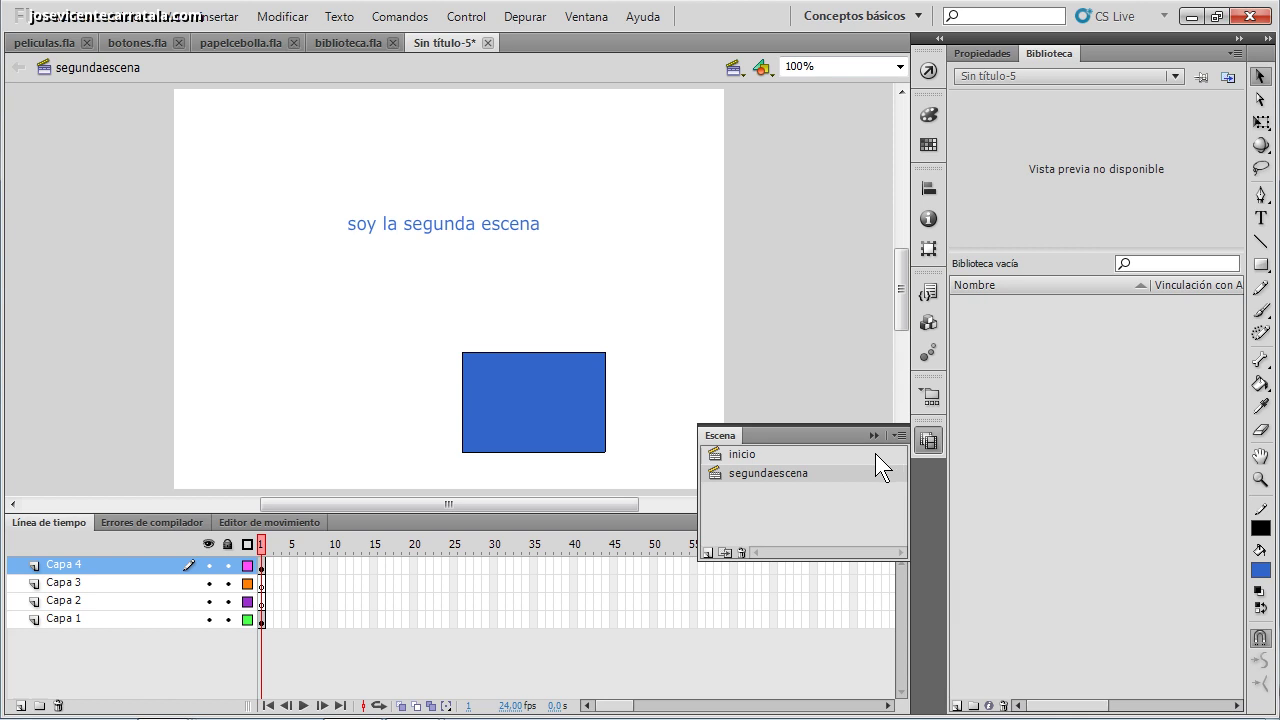
click(875, 453)
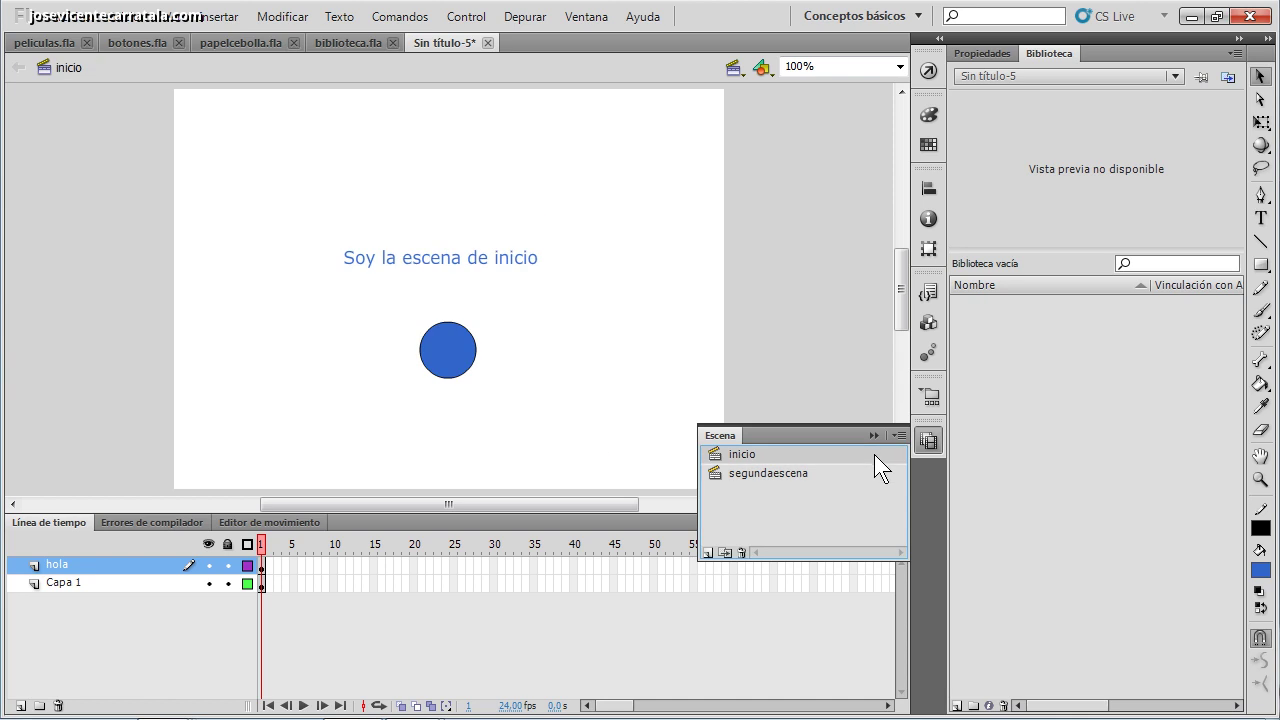
click(866, 467)
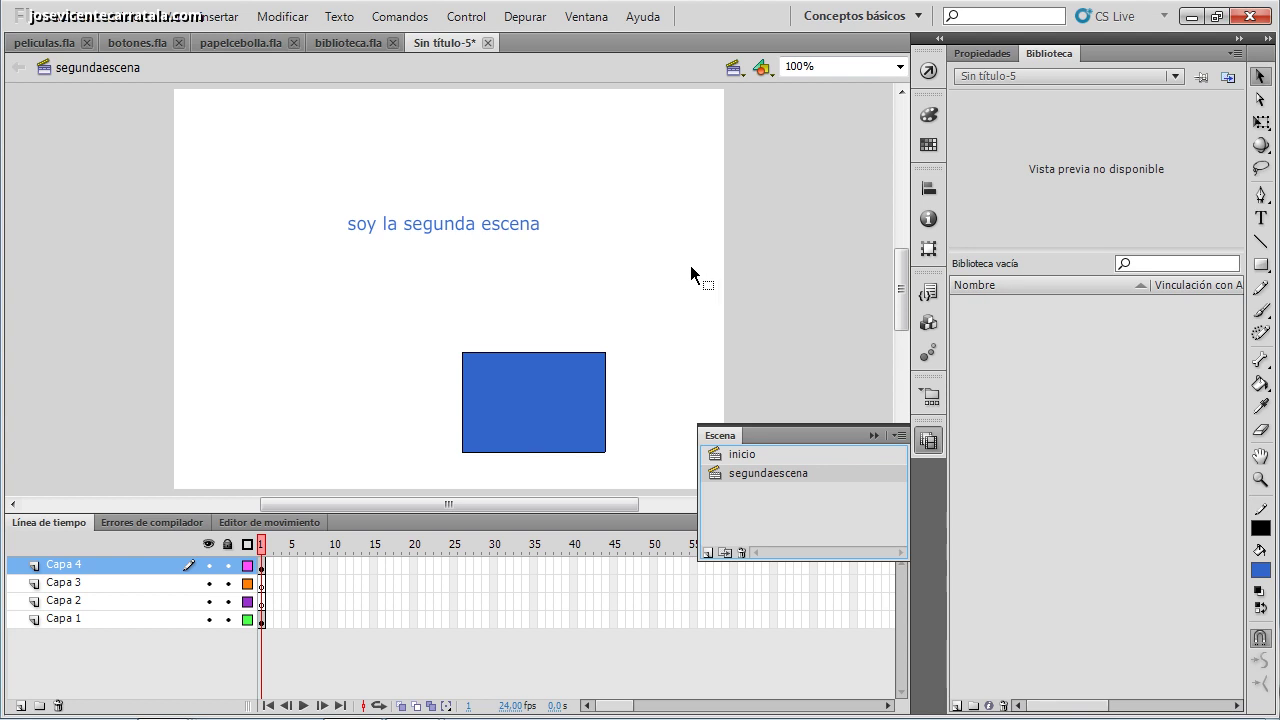
click(680, 224)
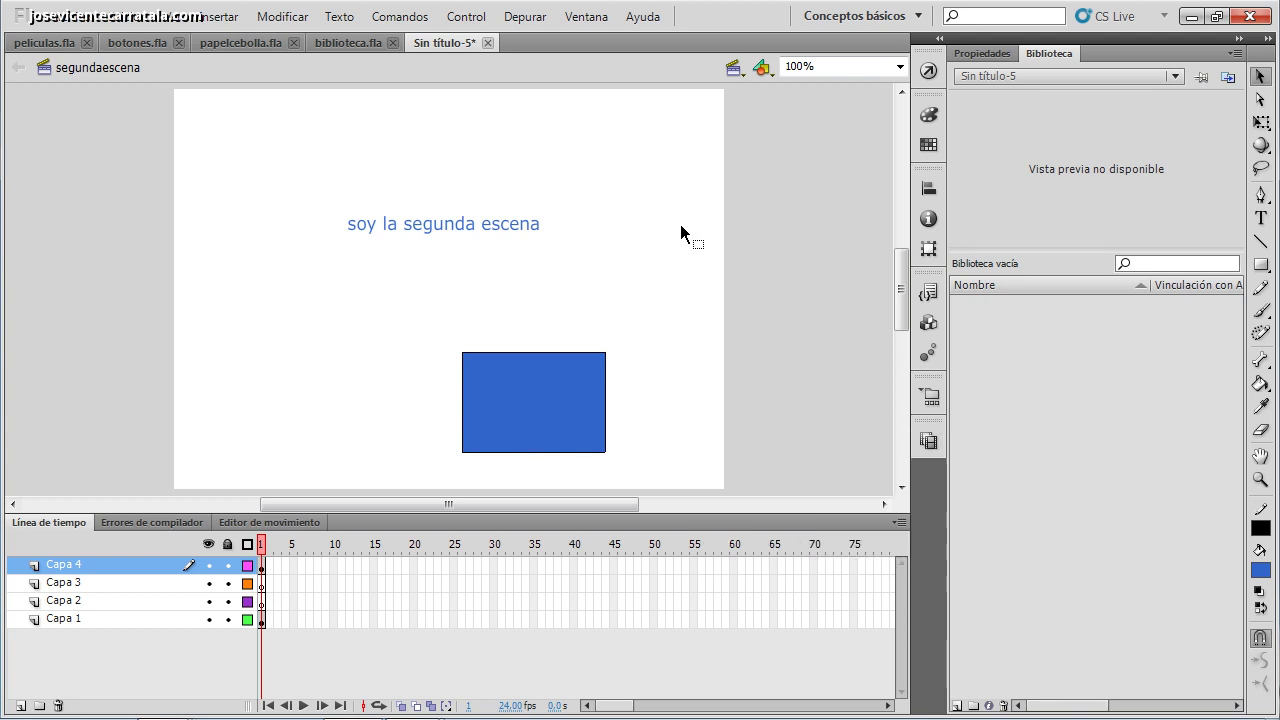
click(934, 436)
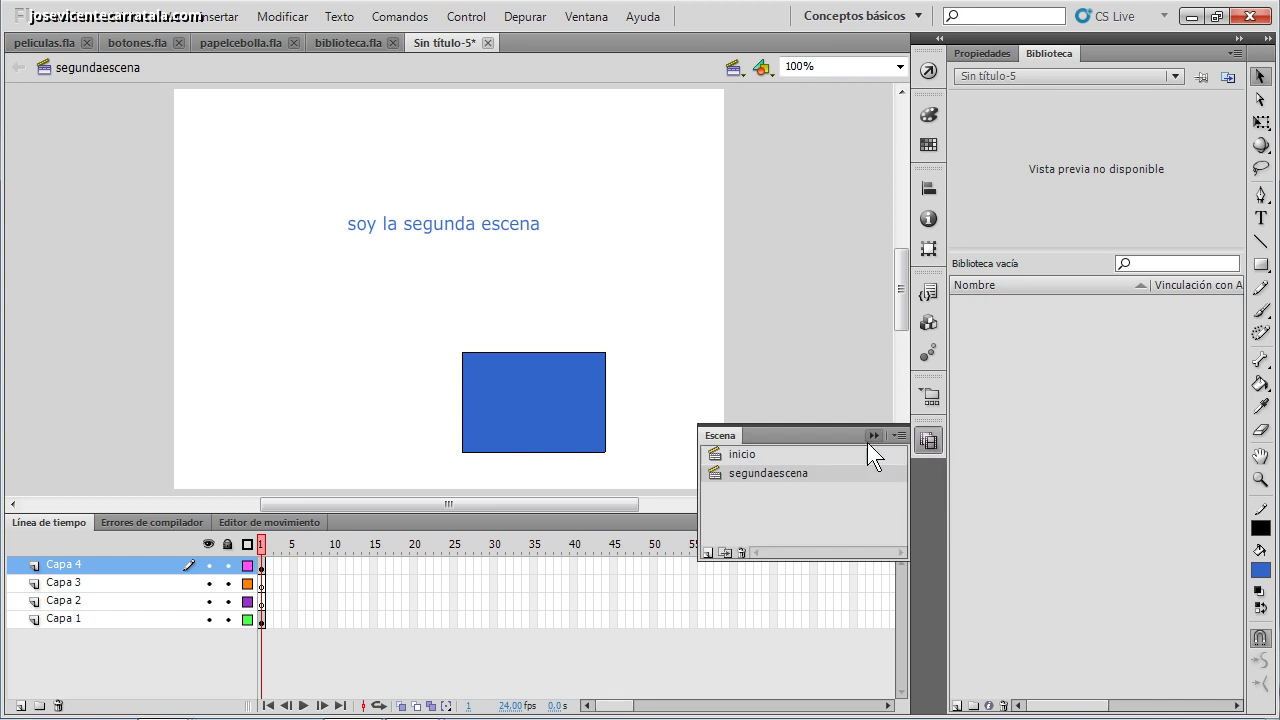
click(852, 453)
click(626, 346)
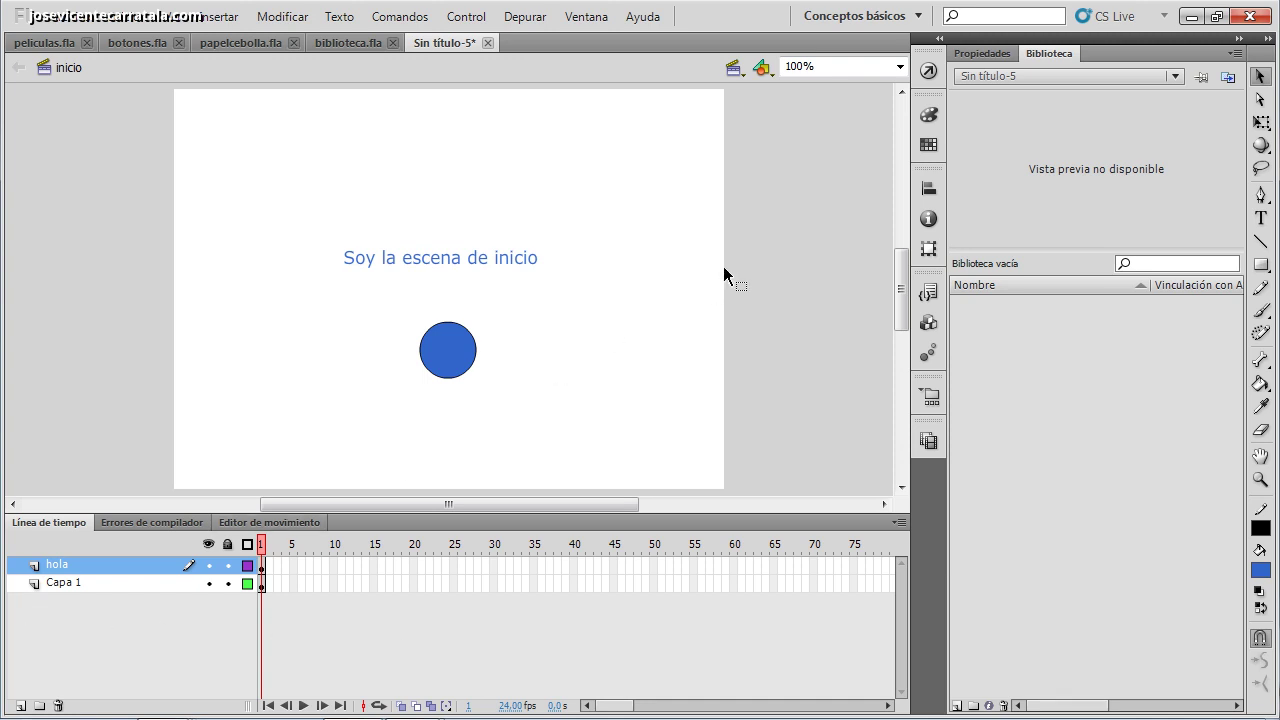
Duplicate the segundaescena scene and name the copy terceraescena
click(927, 442)
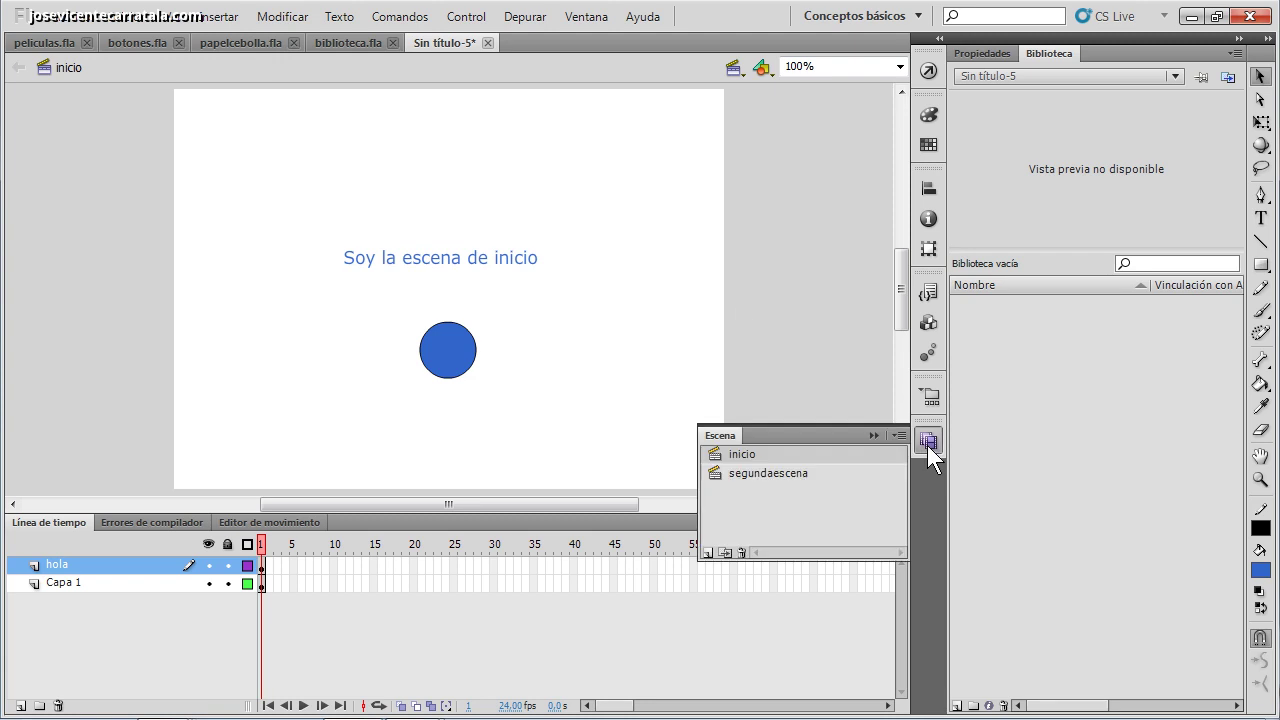
click(757, 476)
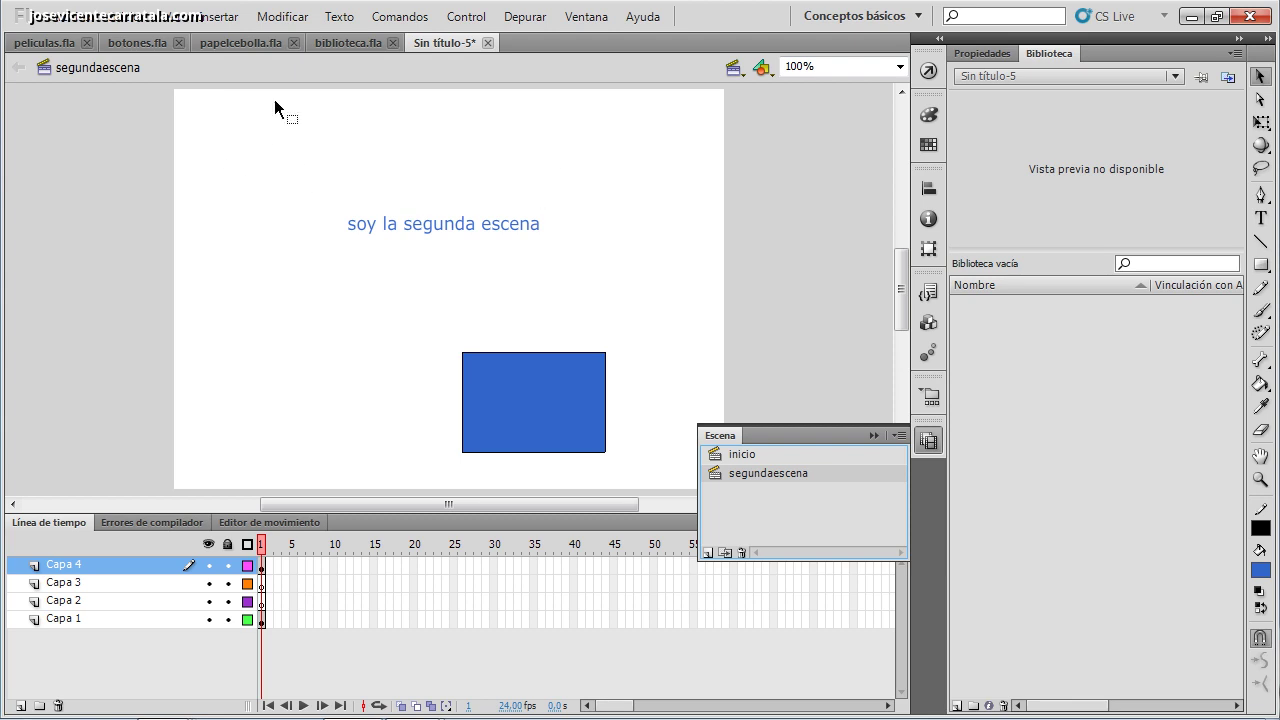
click(726, 552)
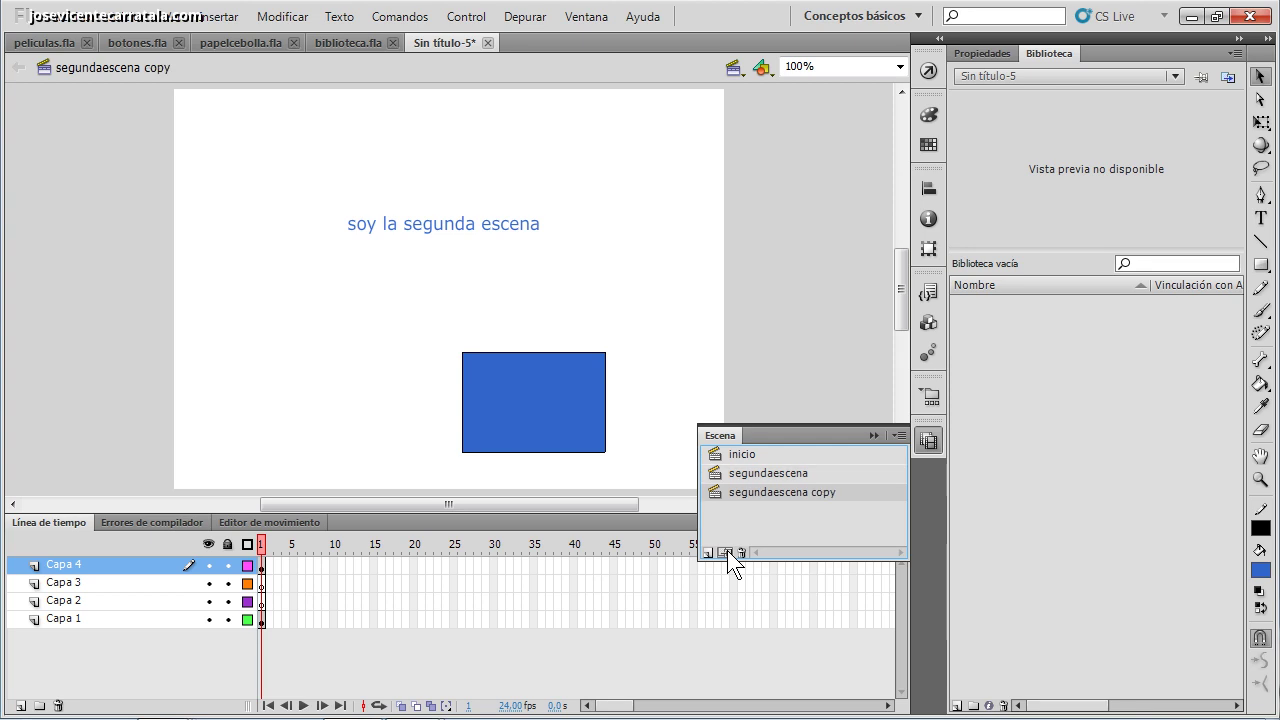
double_click(778, 488)
text(tee)
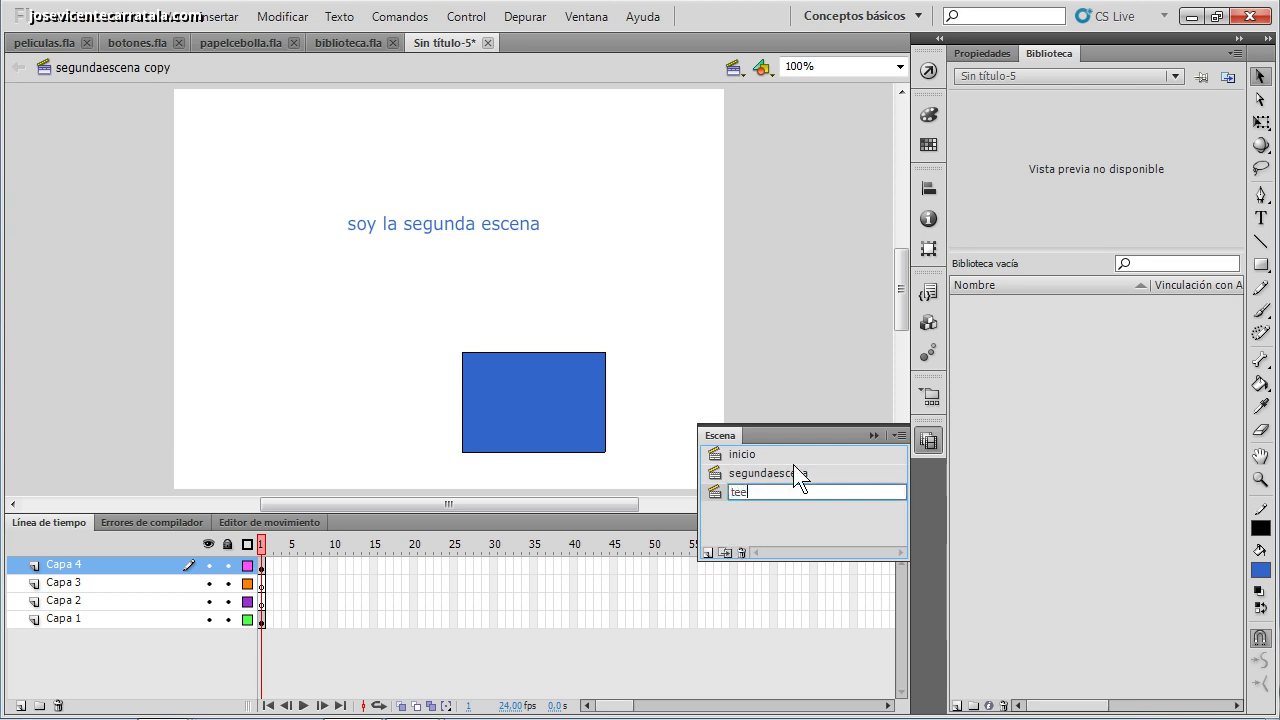
key(BackSpace)
text(rceraescn)
text(a)
text(cena)
key(Return)
Change the text on the terceraescena stage to "soy la tercera escena"
click(517, 242)
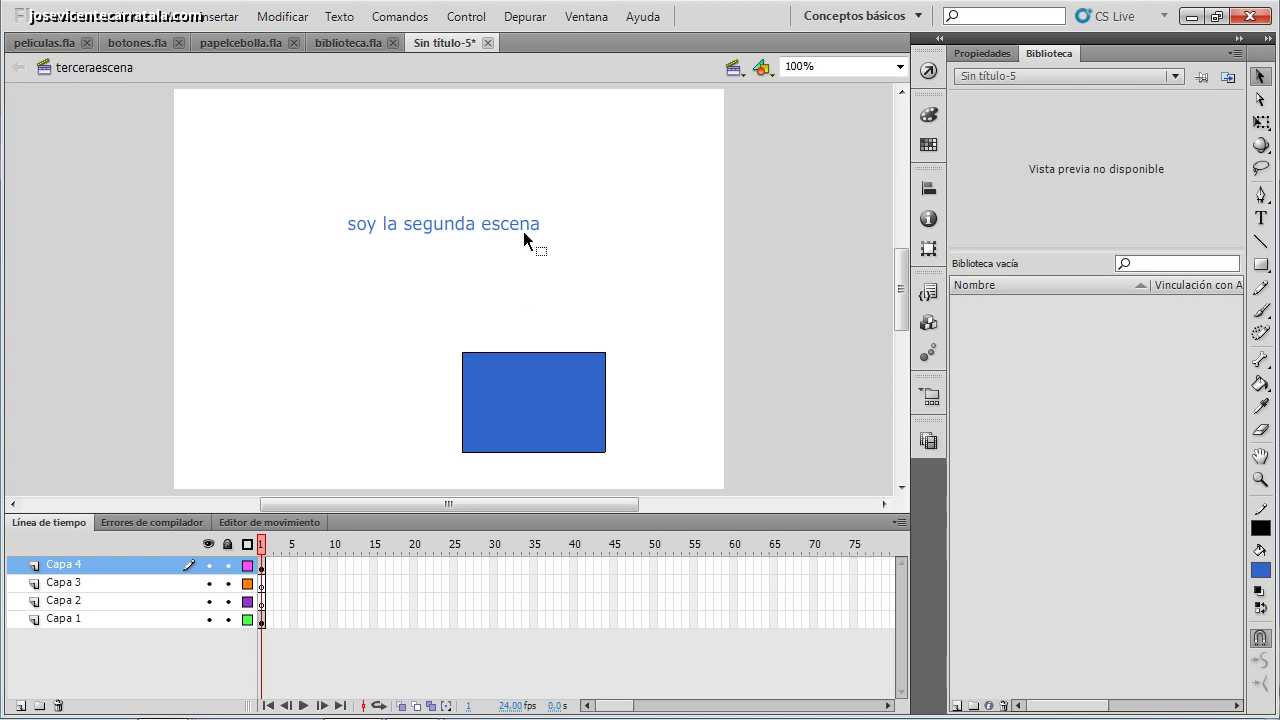
double_click(525, 230)
drag(477, 224, 406, 224)
text(tercera)
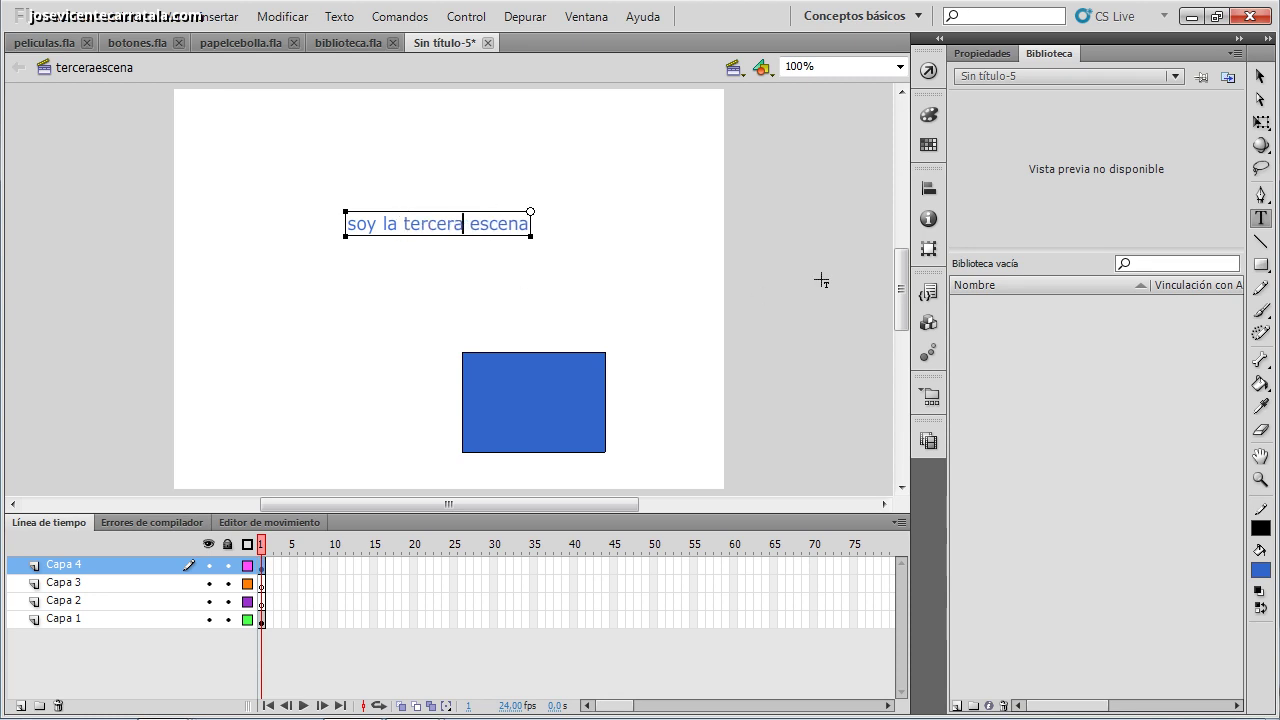
click(1261, 77)
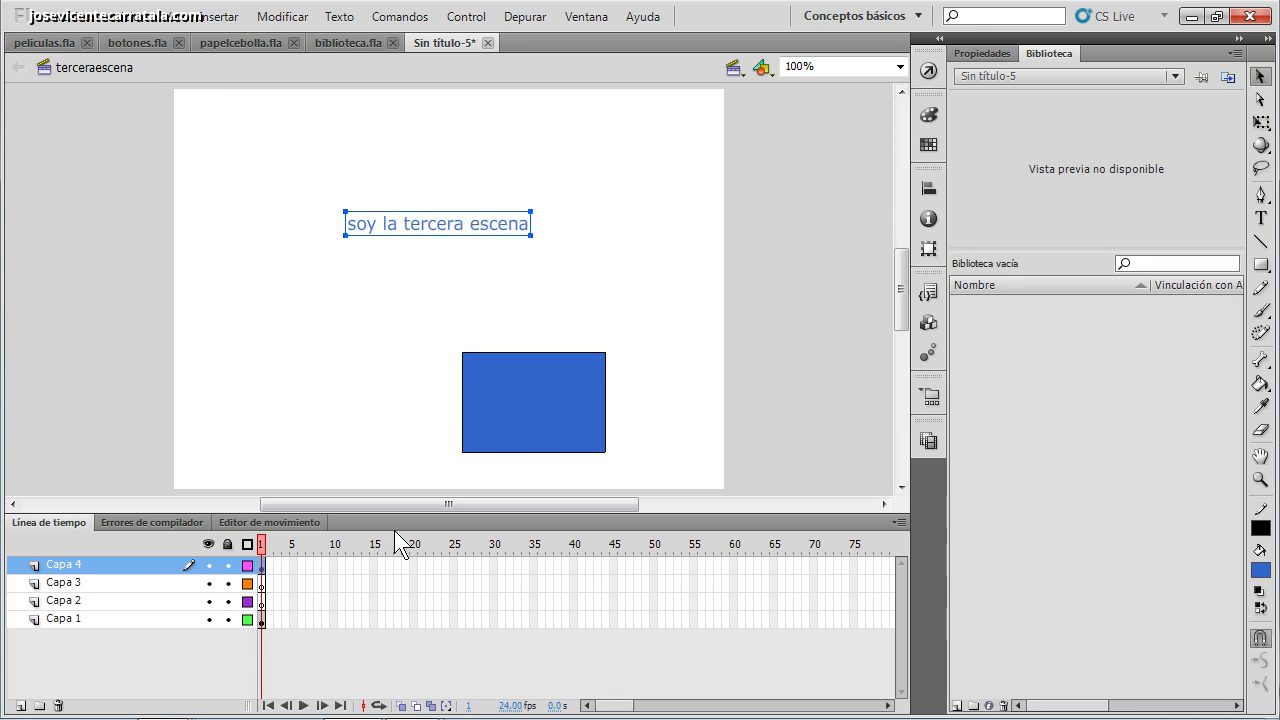
Go through the inicio, segundaescena and terceraescena scenes to review the contents of each, ending on segundaescena
click(930, 442)
click(735, 68)
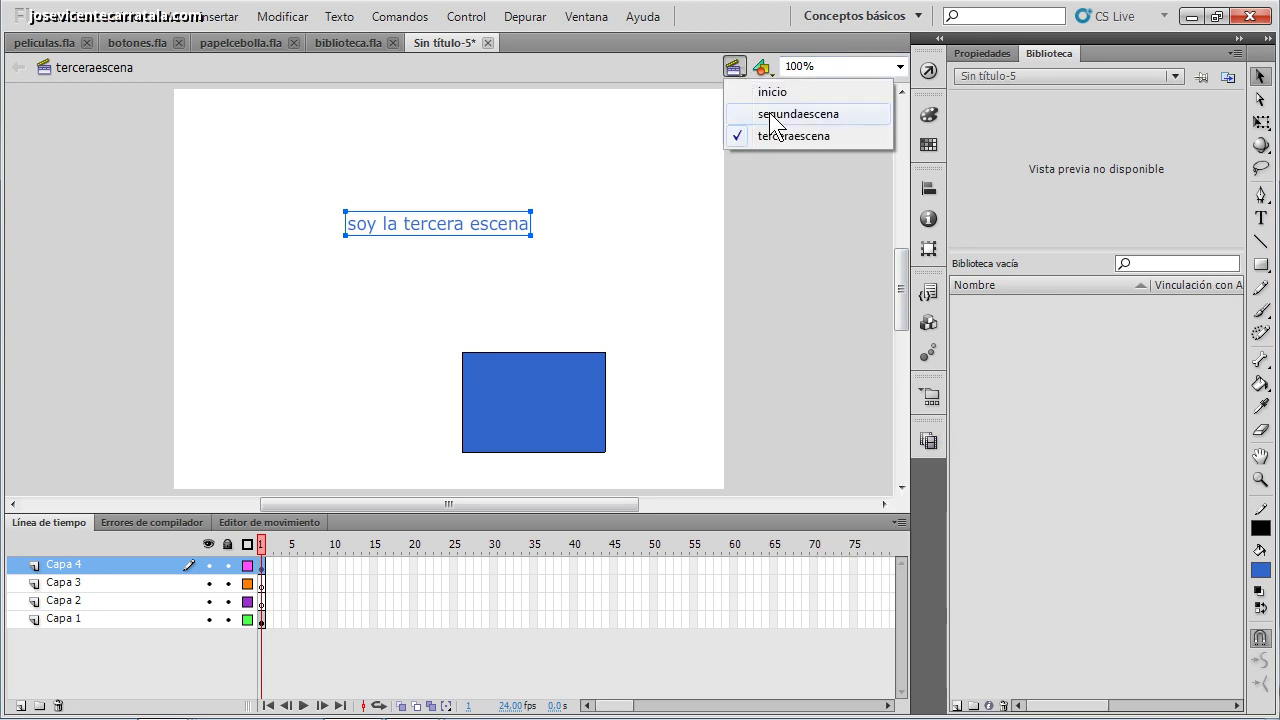
click(770, 111)
click(735, 68)
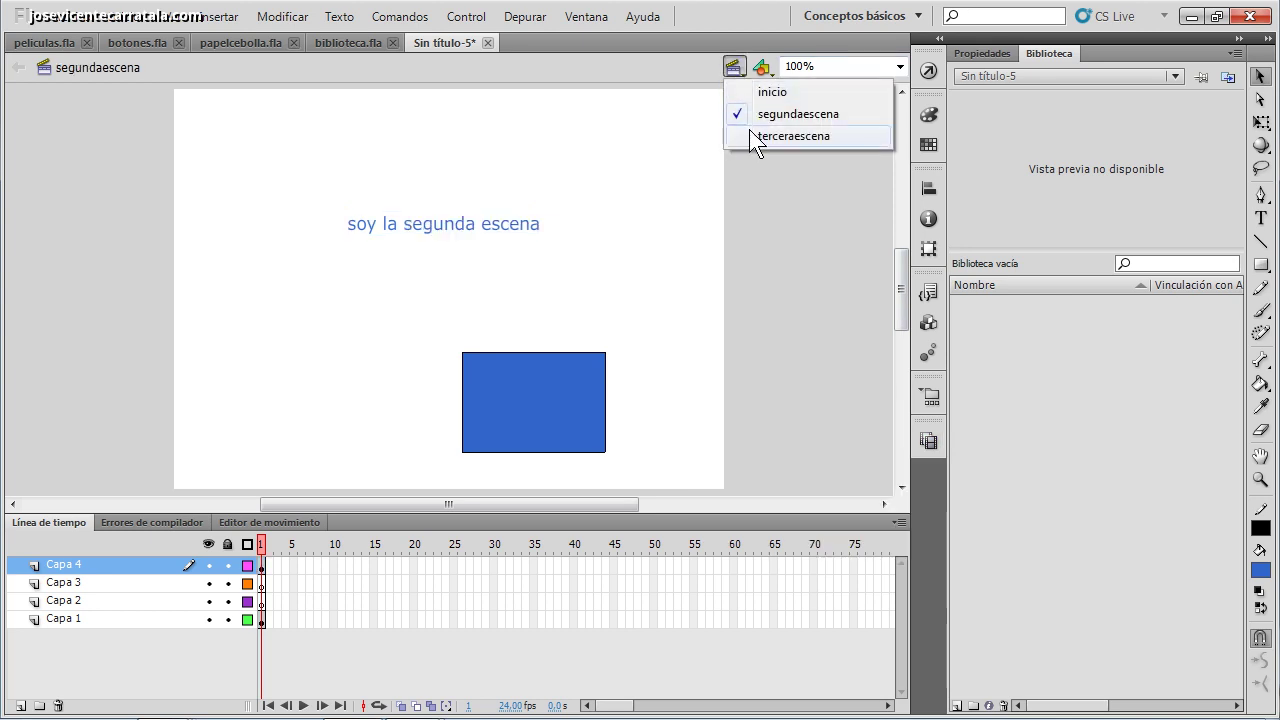
click(758, 136)
click(735, 68)
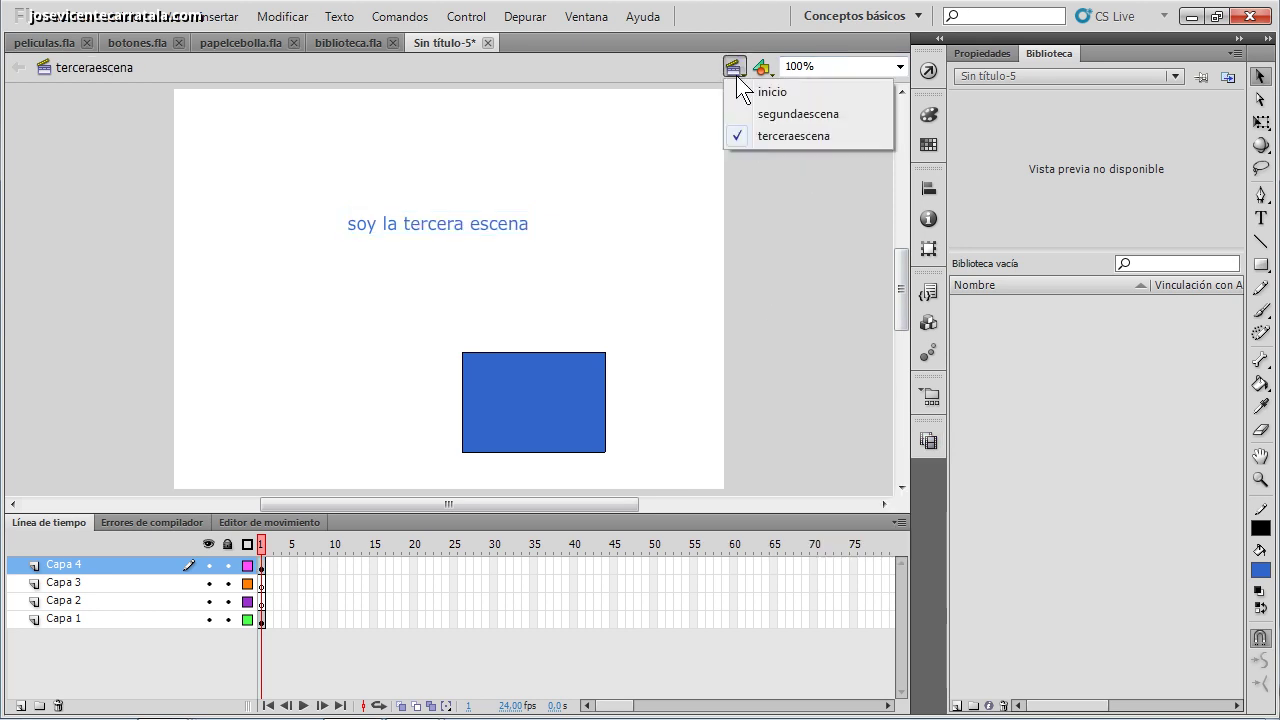
click(765, 112)
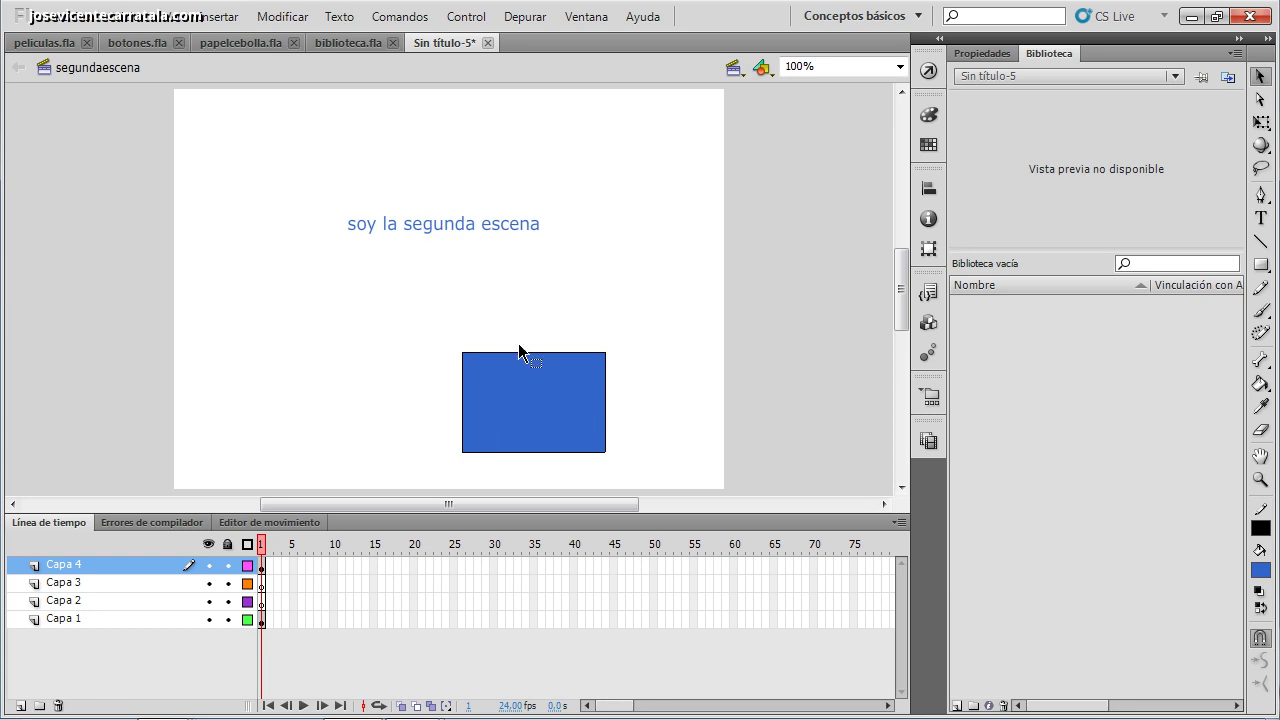
click(740, 64)
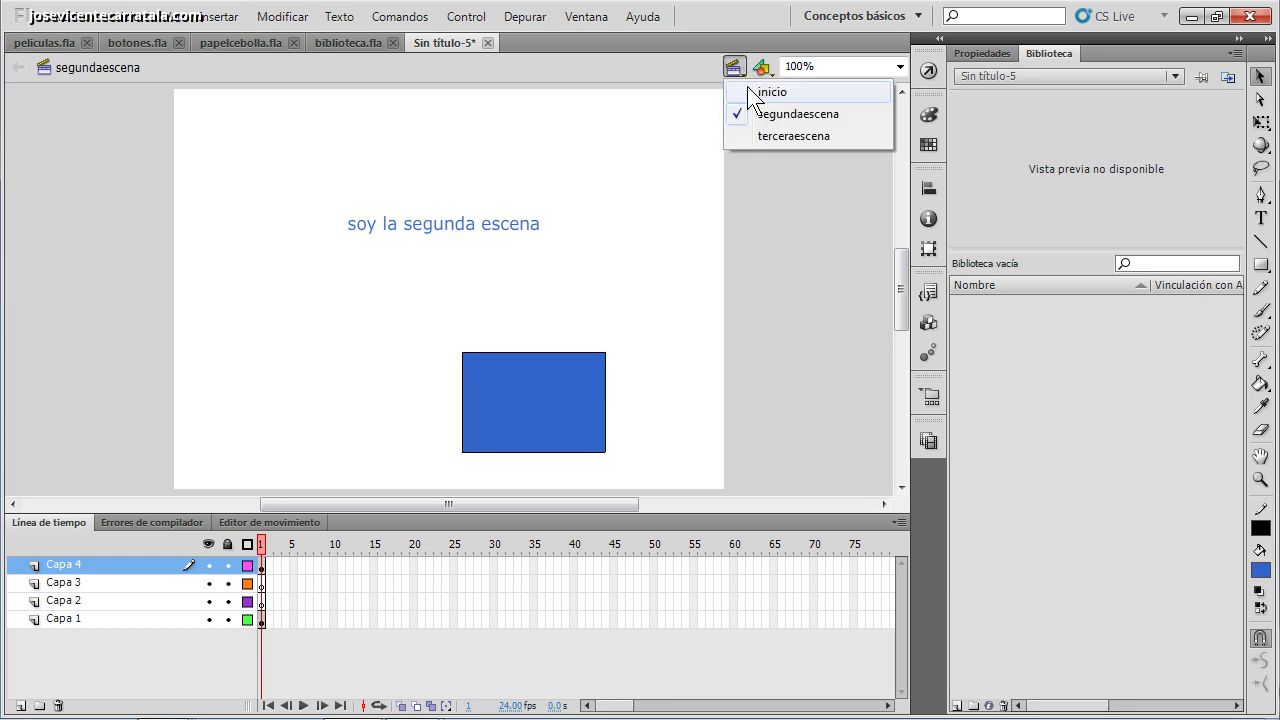
click(748, 88)
click(735, 71)
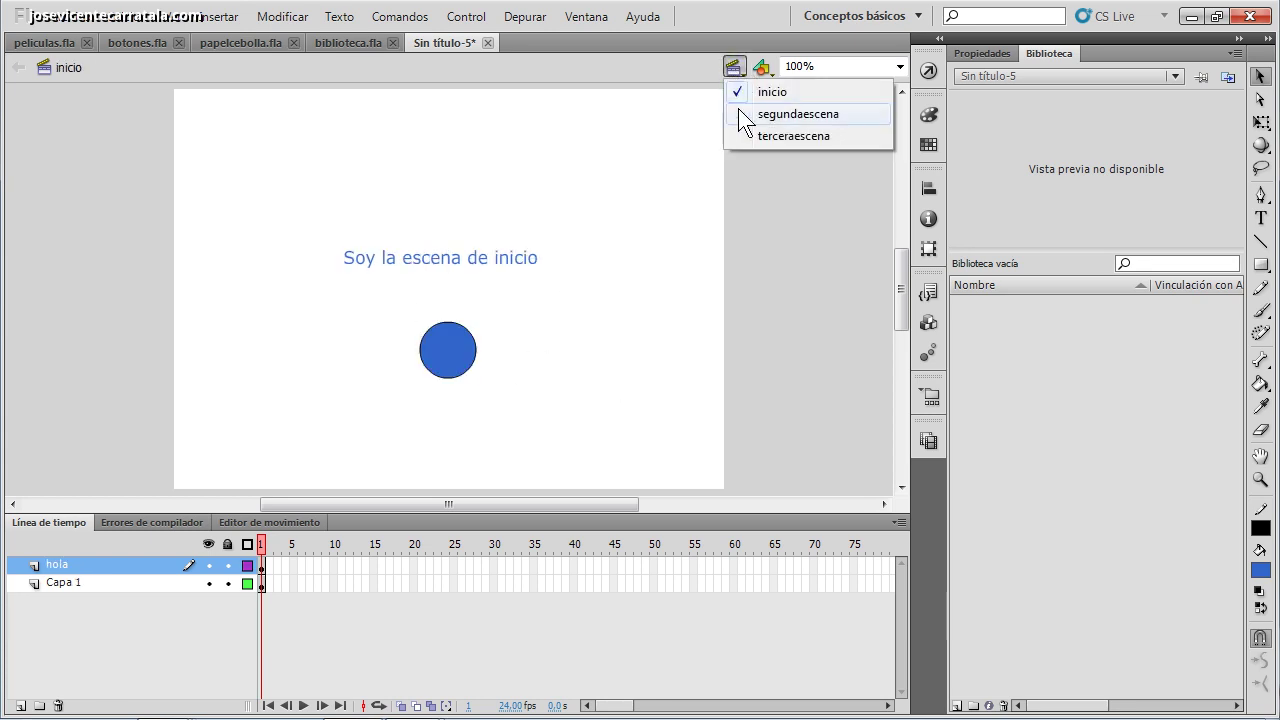
click(765, 112)
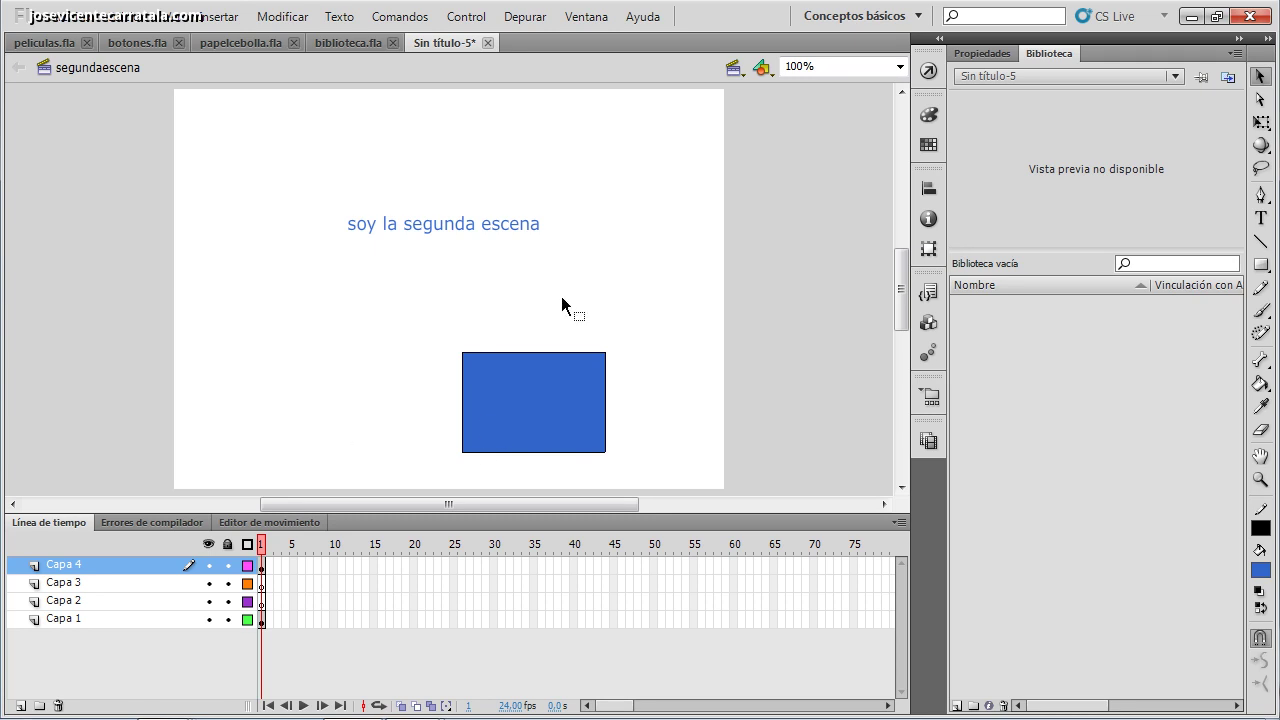
click(411, 699)
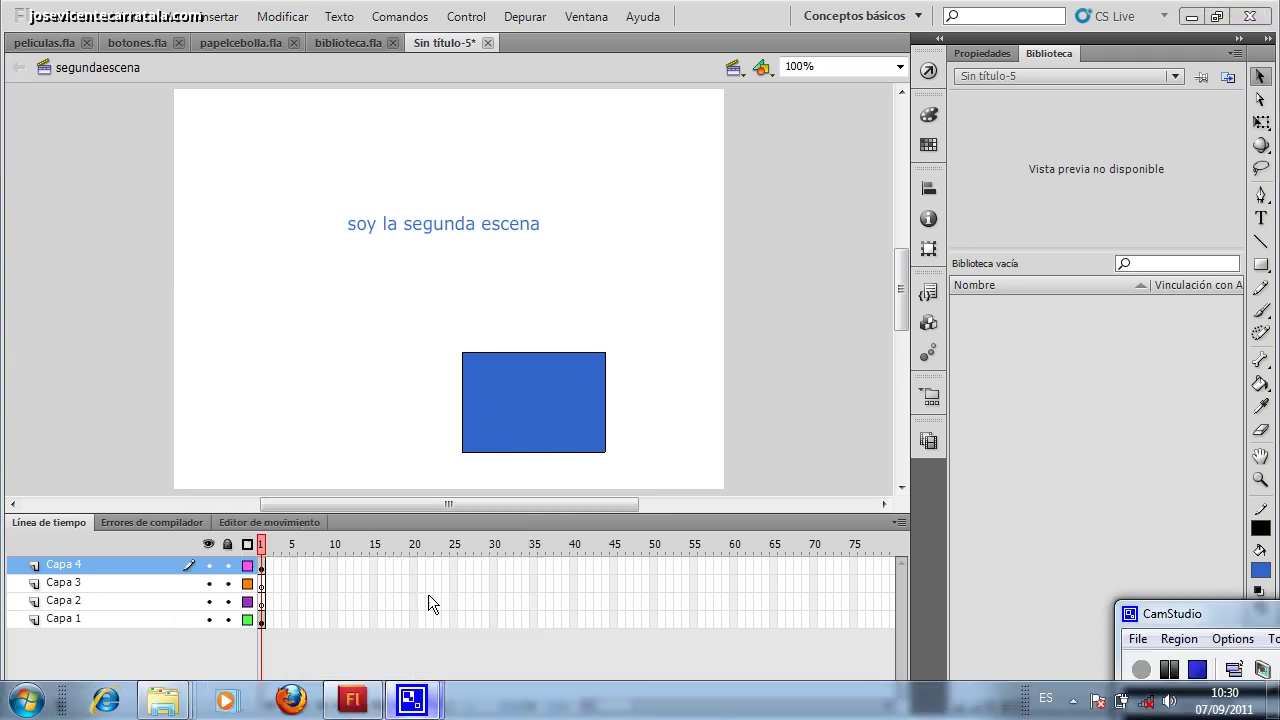